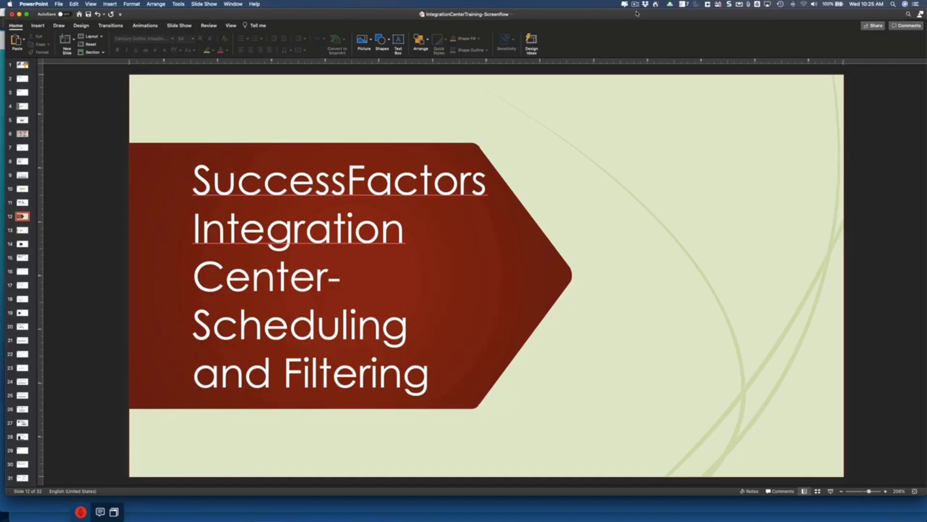
- Advance to slide 13, where 'Scheduling and Filtering' is bold among four Integration Center video topics
key(Down)
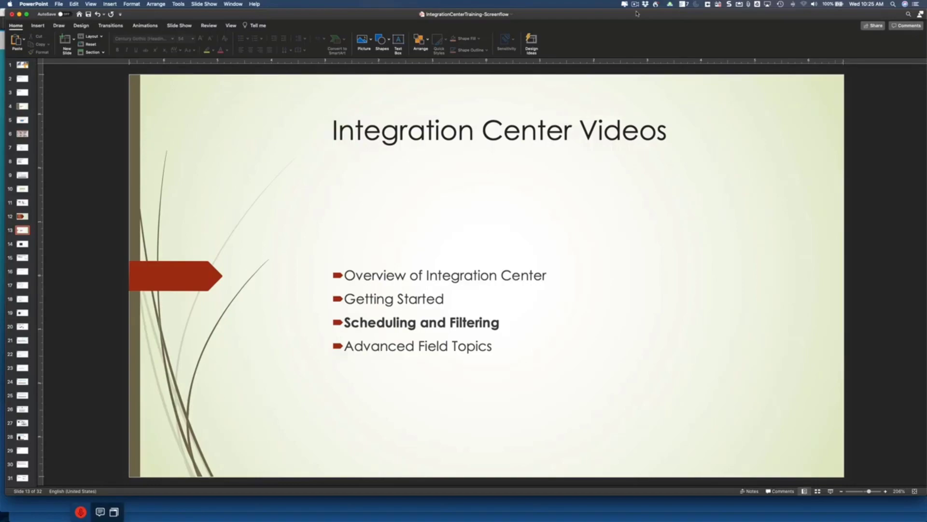
- Search 'integ' to reach Integration Center, then open Demo Integration (Version 6) from My Integrations for editing
key(super+Tab)
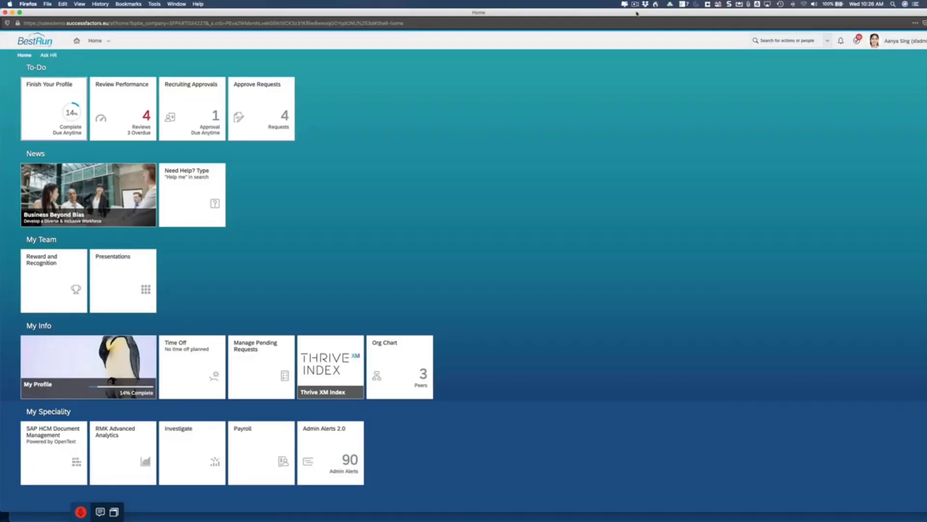
click(765, 38)
text(integr)
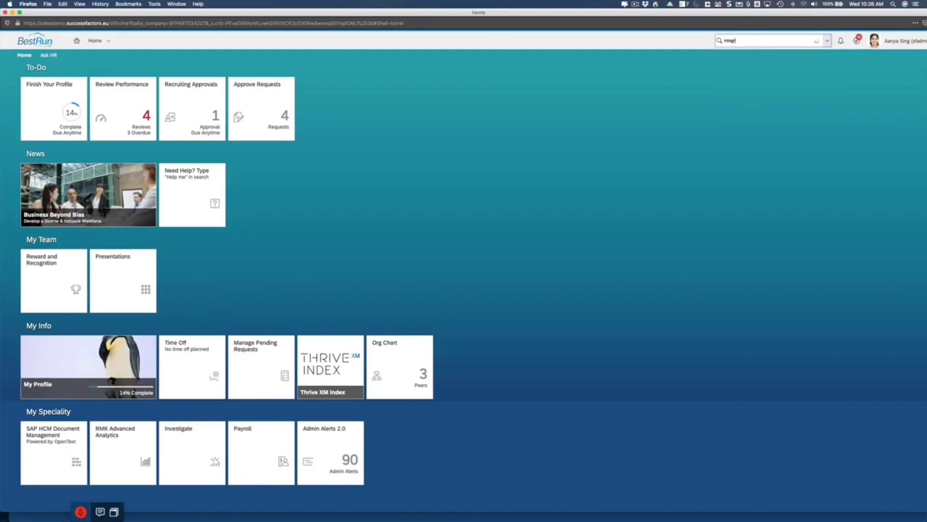
key(Down)
key(Down)
key(Down)
key(Down)
key(Down)
key(Down)
key(Return)
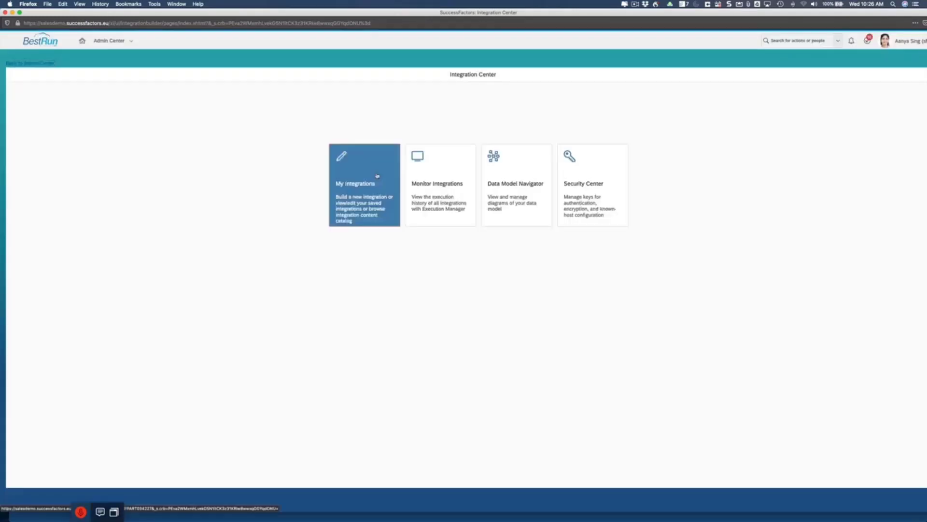
click(382, 170)
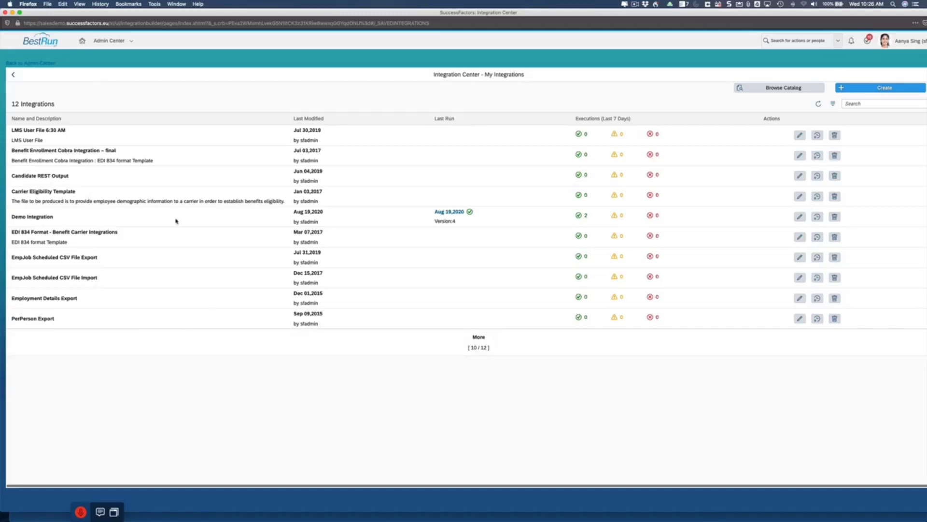
click(800, 216)
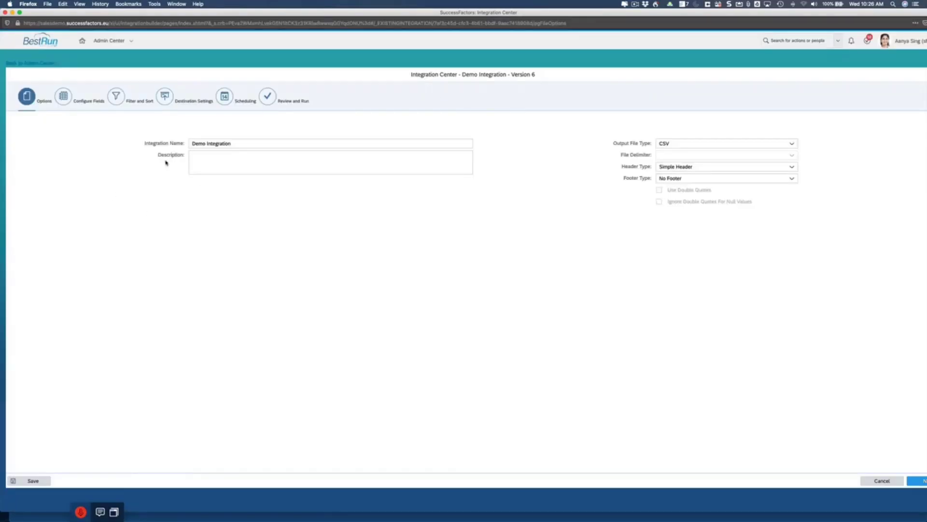
- Show Demo Integration's Configure Fields step with its Biographical Information (PerPerson) sample employee records
click(67, 98)
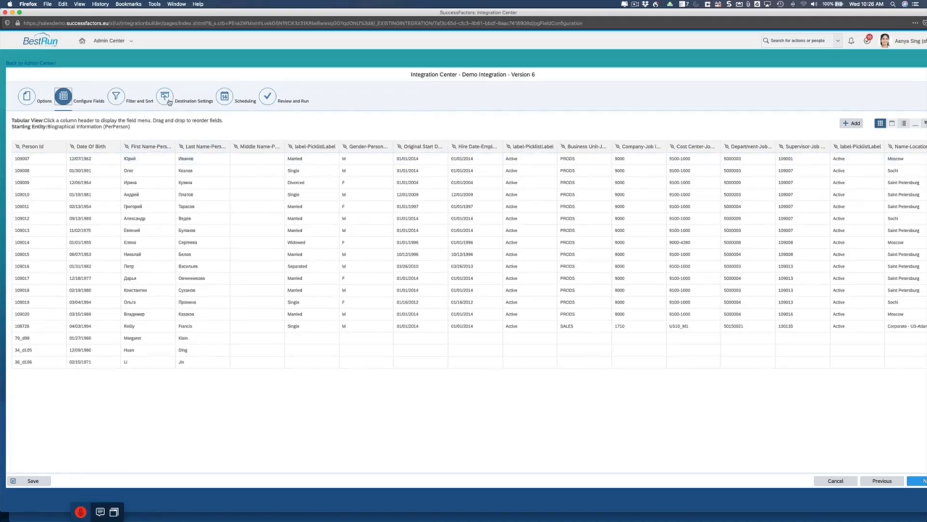
- Review the Destination Settings: SFTP server, prefix DEMO, csv extension, folder /Outgoing/Demo
click(167, 99)
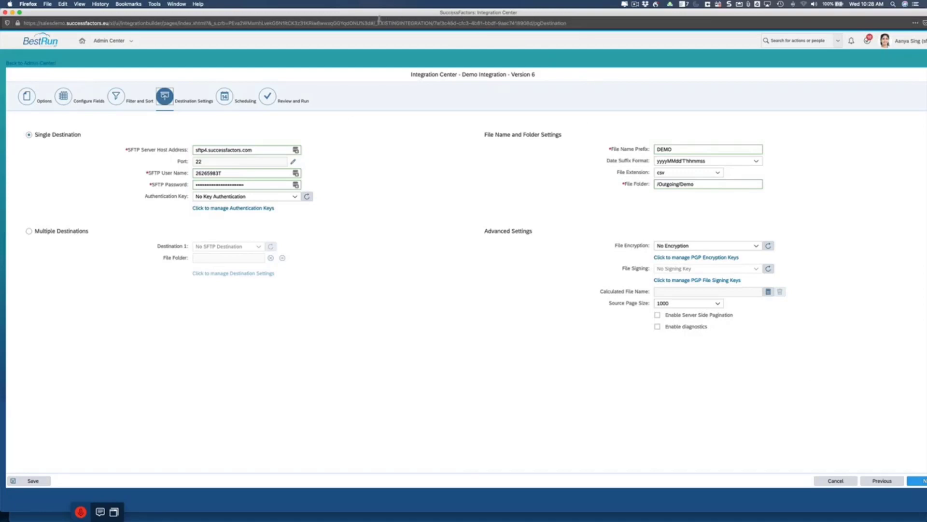
mouse_move(381, 15)
mouse_down()
mouse_move(352, 15)
mouse_move(363, 15)
mouse_up()
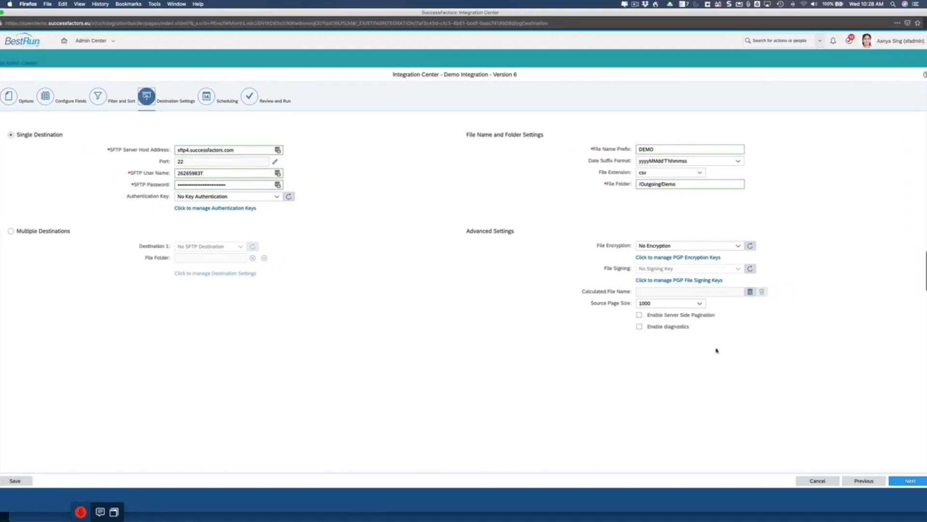
- Pass the Suspended/Not Scheduled scheduling step to reach the Review and Run summary
click(902, 482)
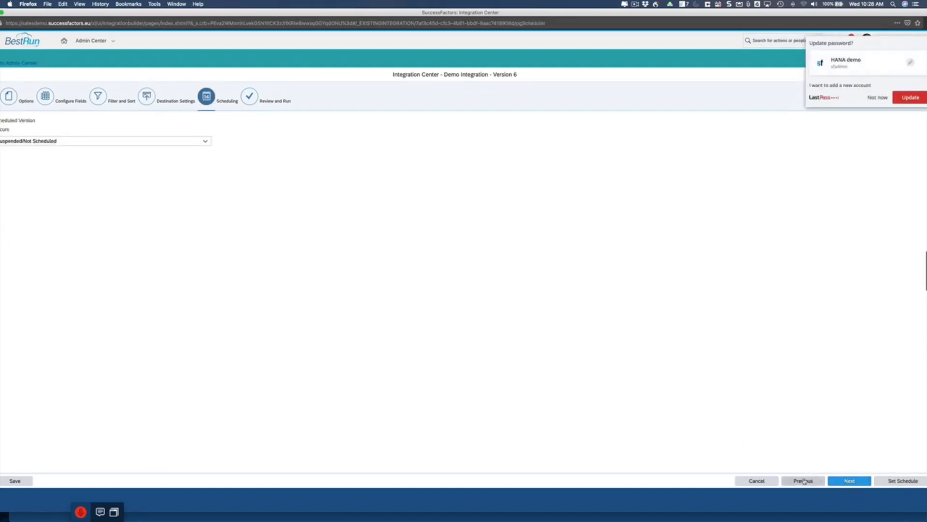
click(831, 481)
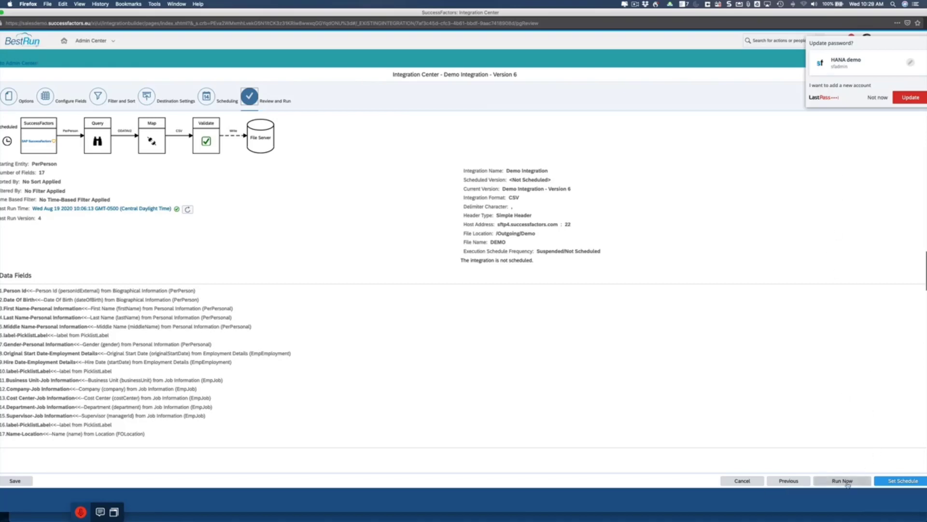
- Run the integration now, saving it as Version 7 and confirming the submitted job
click(843, 482)
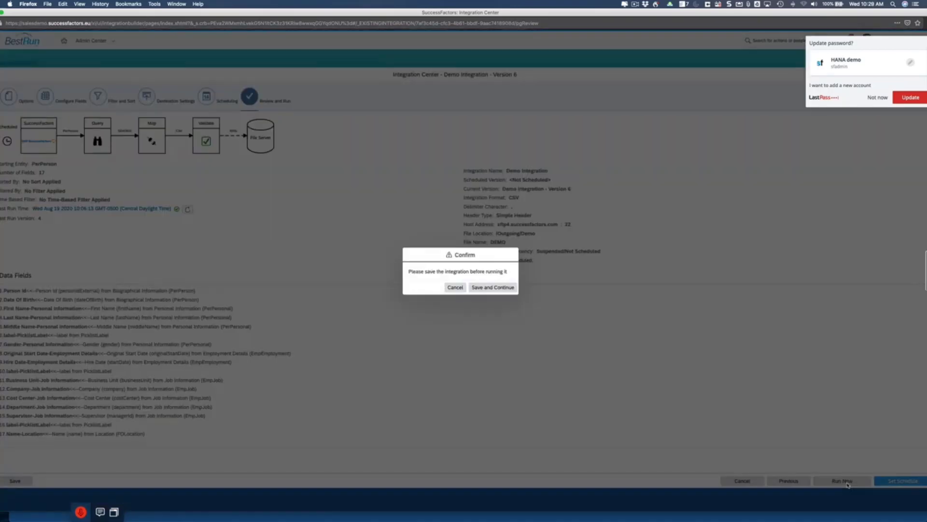
click(489, 288)
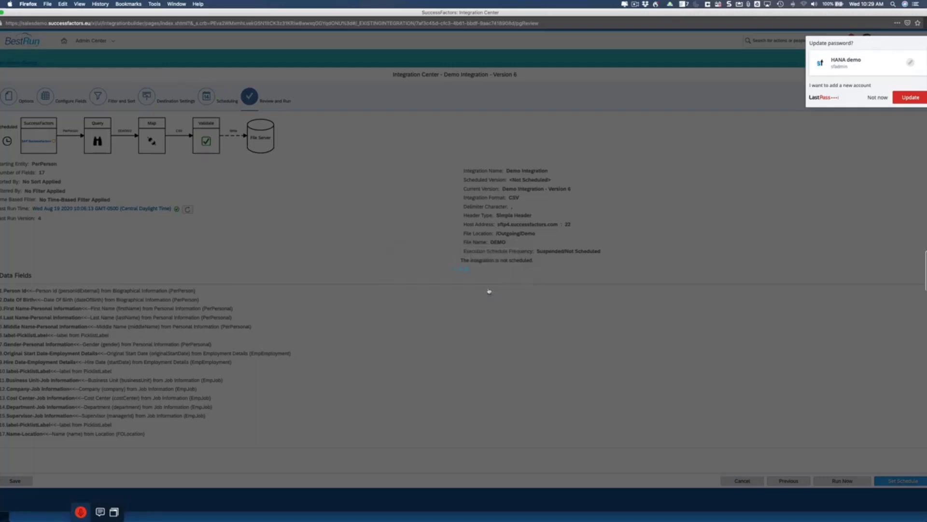
click(511, 288)
click(545, 288)
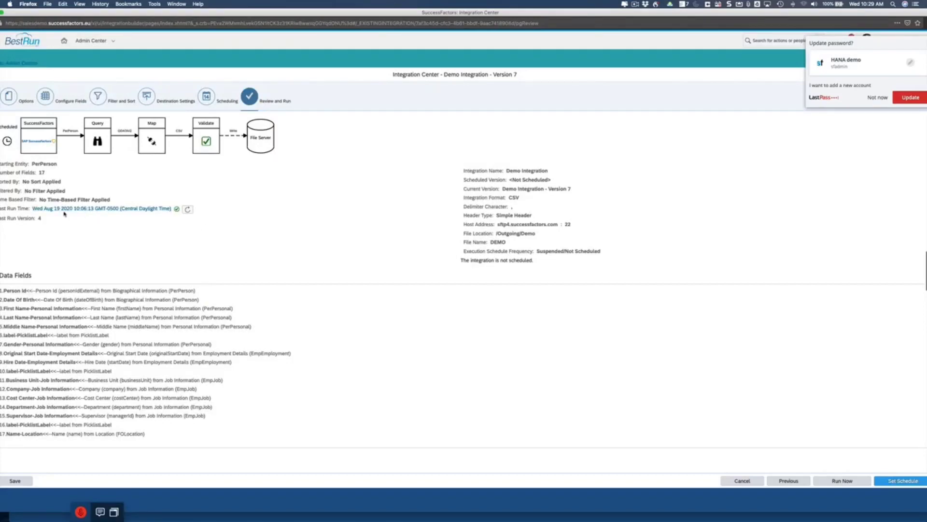
- Refresh the Last Run Time repeatedly until the 10:29:32 Version 7 run appears
click(188, 210)
click(188, 210)
click(189, 211)
click(189, 210)
click(188, 210)
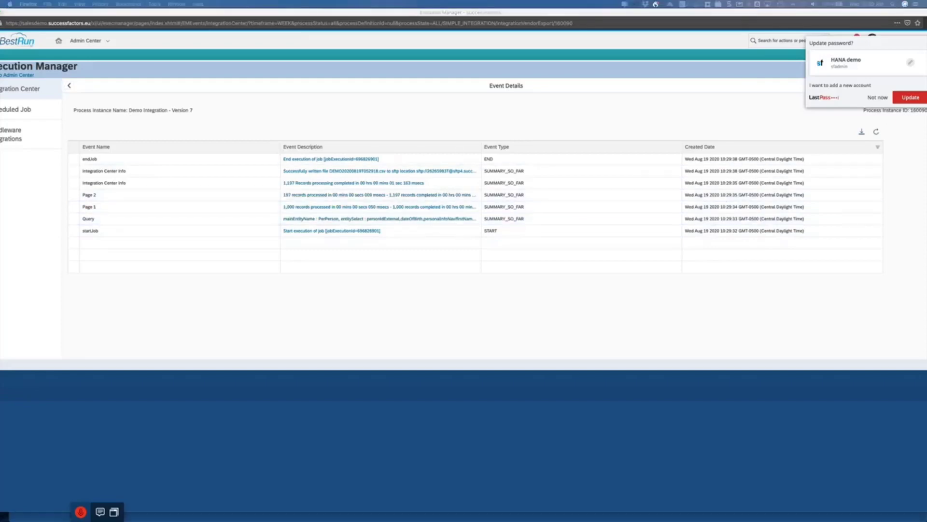
- Bring the Transmit SFTP window to the centre of the screen
drag(926, 83, 336, 63)
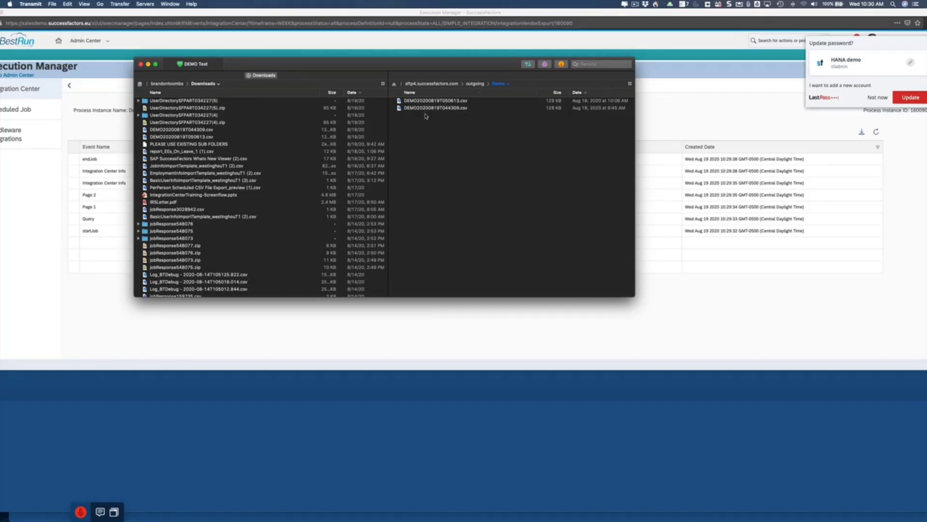
- Refresh the server's Demo folder and download DEMO20200819T052918.csv into Downloads
right_click(422, 143)
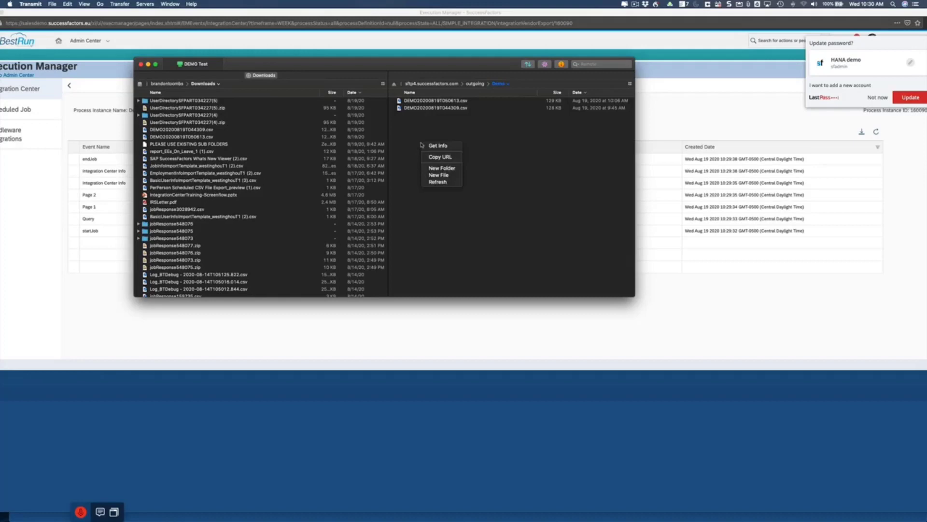
click(429, 181)
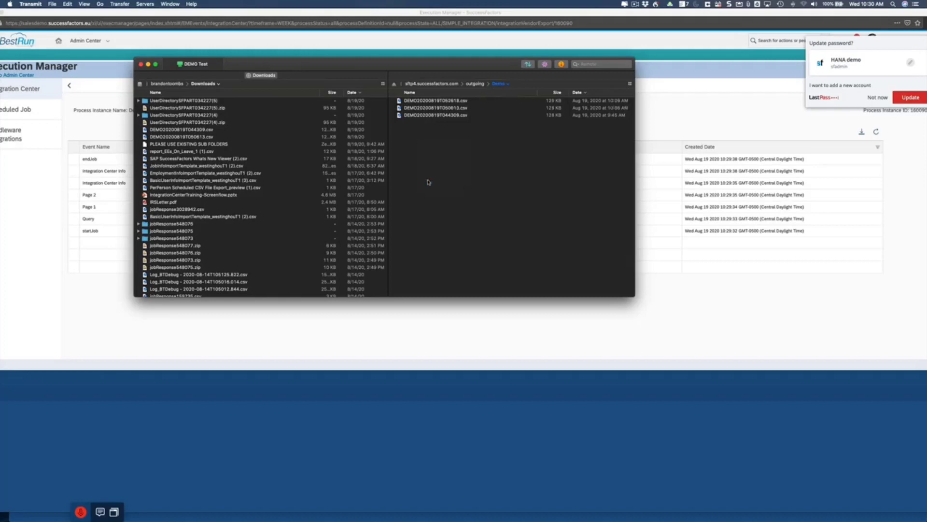
click(431, 102)
double_click(432, 102)
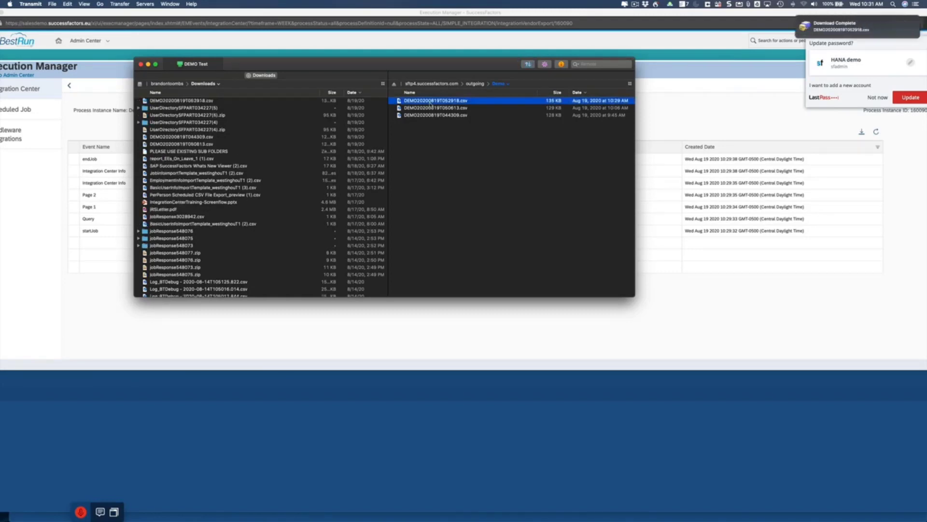
- Drag the local csv back to the server, skipping replacement of the existing file
click(163, 103)
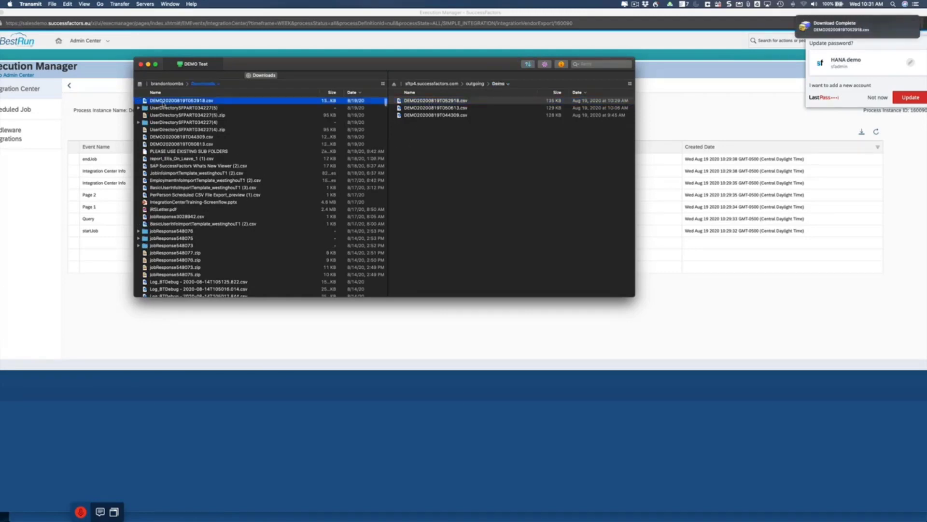
drag(163, 102, 435, 154)
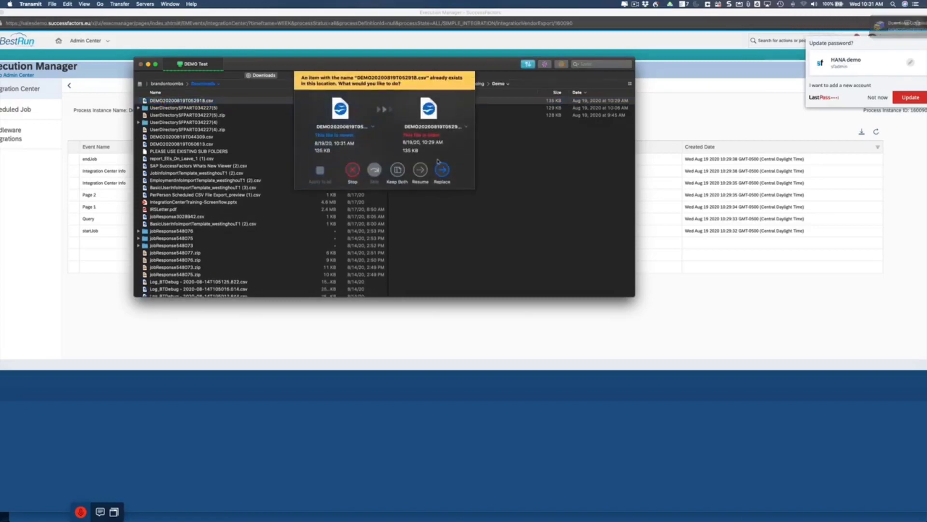
click(369, 171)
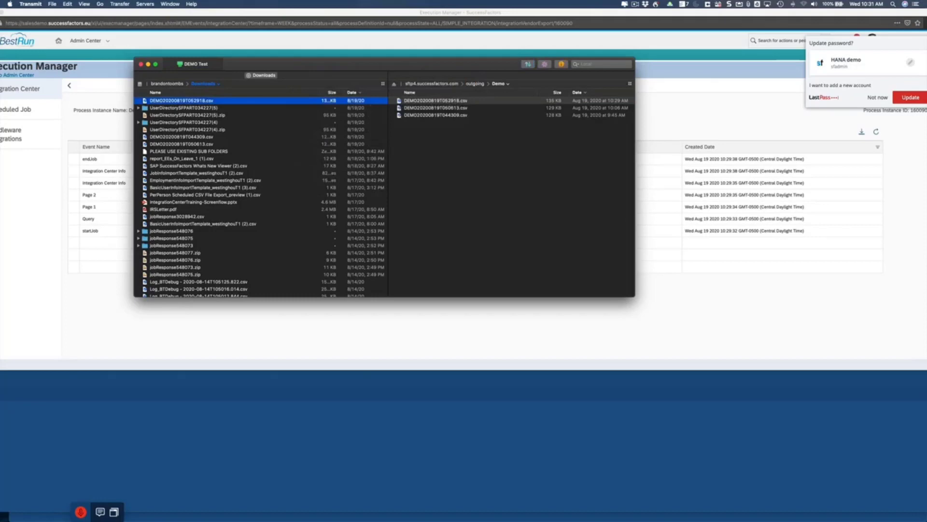
- Switch to Finder and minimize Transmit, revealing Downloads with DEMO20200819T052918.csv
key(super+Tab)
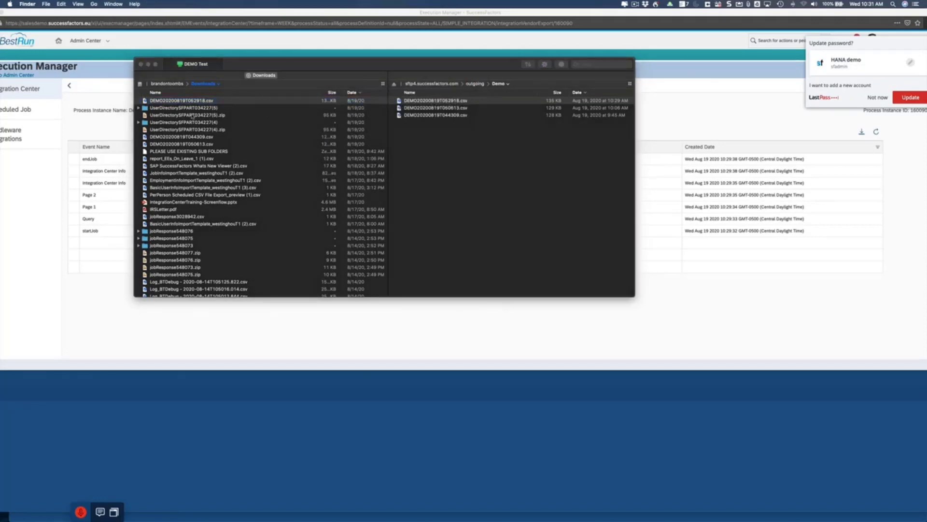
scroll(183, 114, up, 2)
click(156, 65)
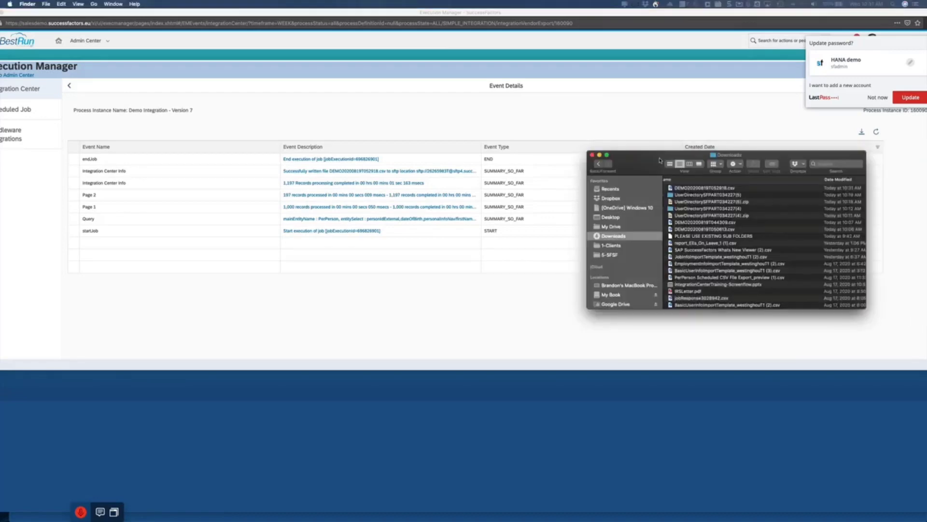
- View the exported DEMO CSV in Calc, then close it and return to the Execution Manager event details
double_click(691, 187)
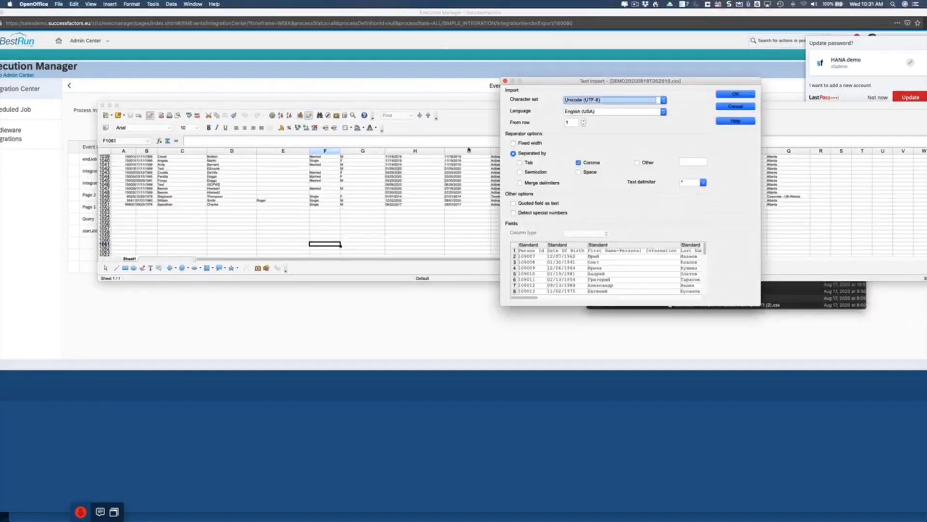
click(735, 94)
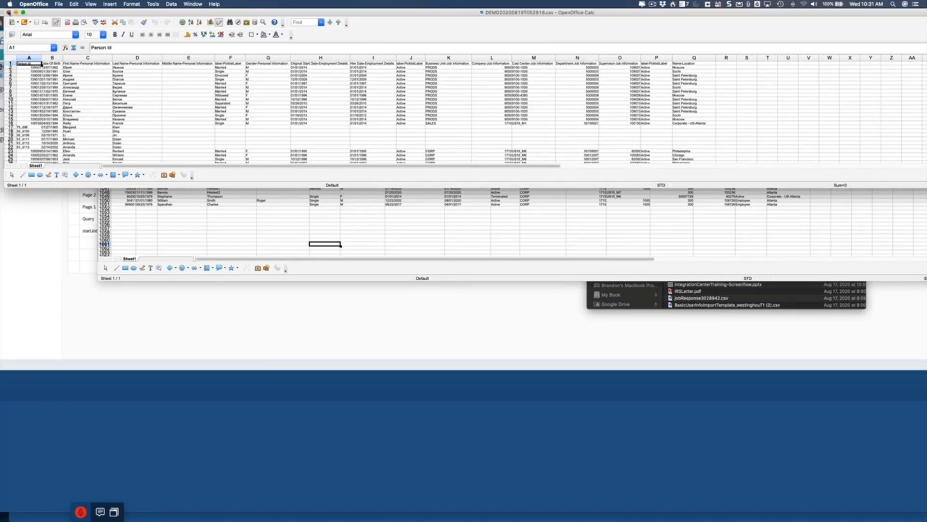
click(9, 12)
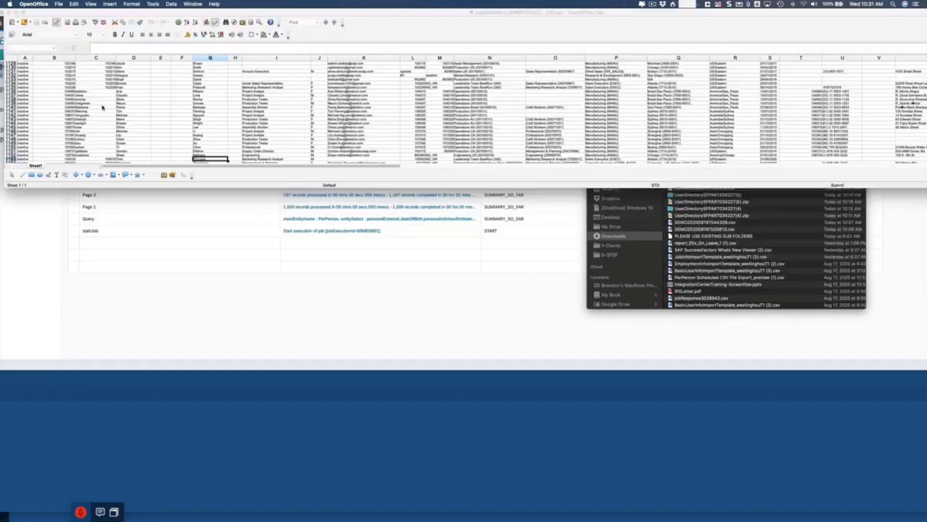
click(202, 266)
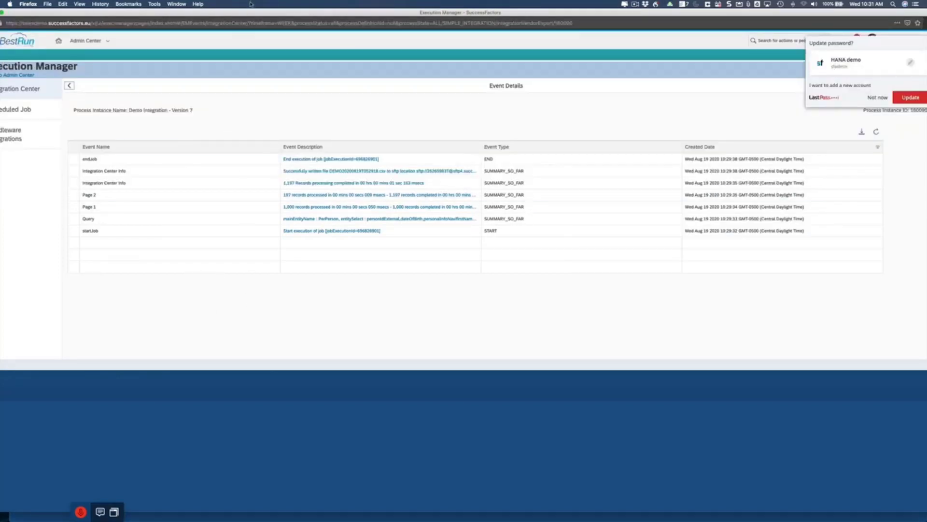
drag(255, 12, 275, 11)
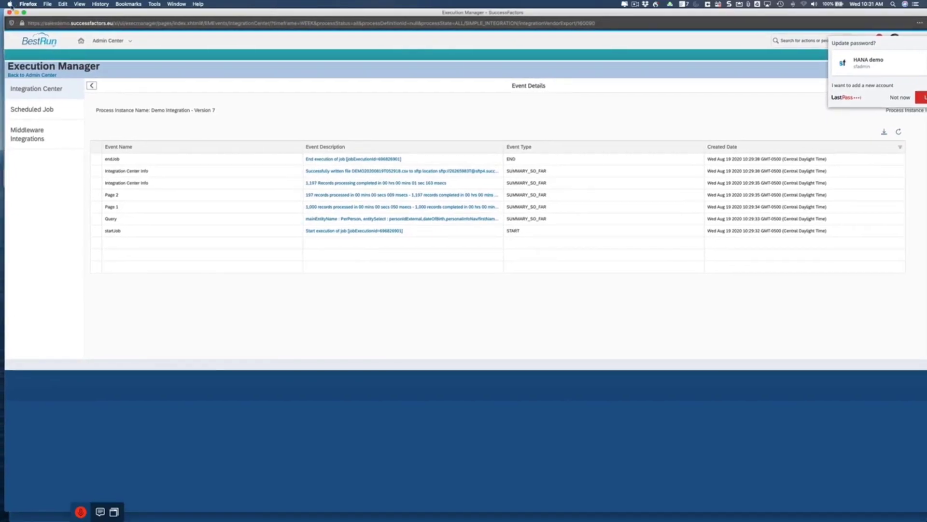
- Close Execution Manager and open Demo Integration Version 7 from My Integrations for editing
click(8, 12)
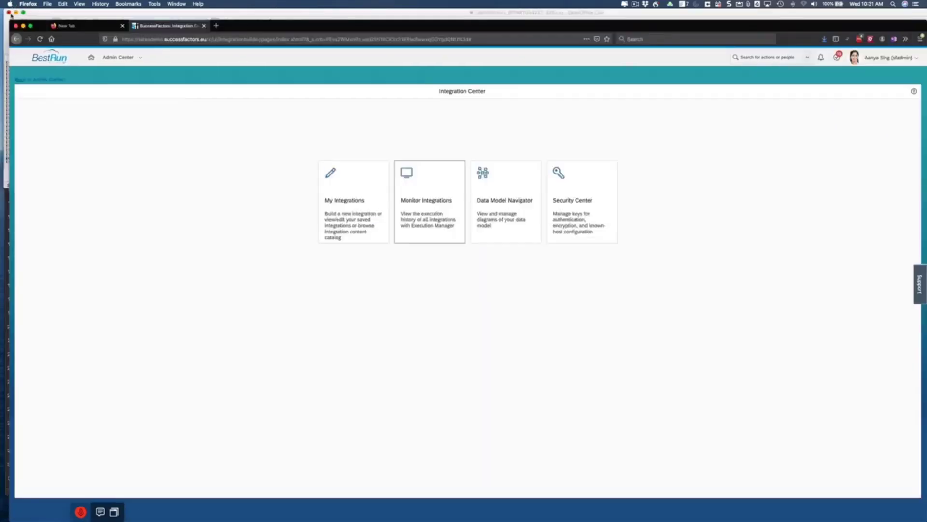
click(337, 193)
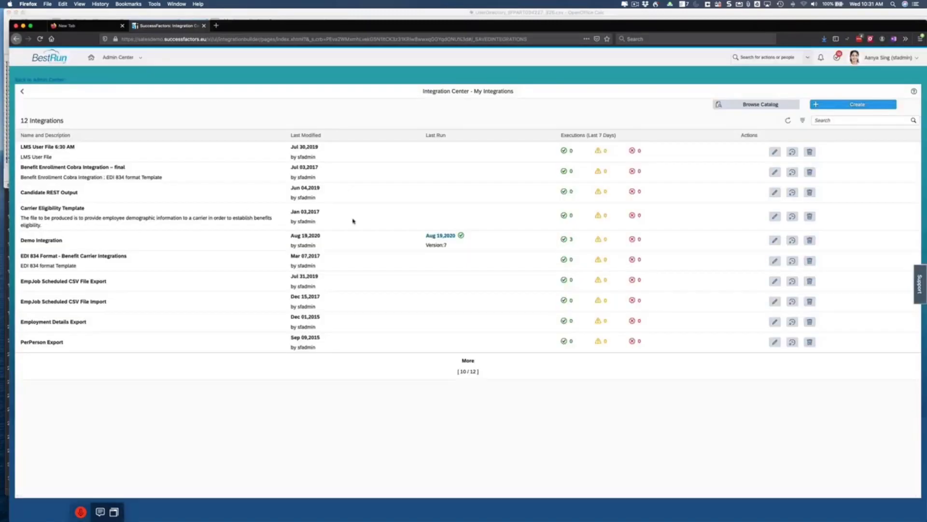
click(775, 240)
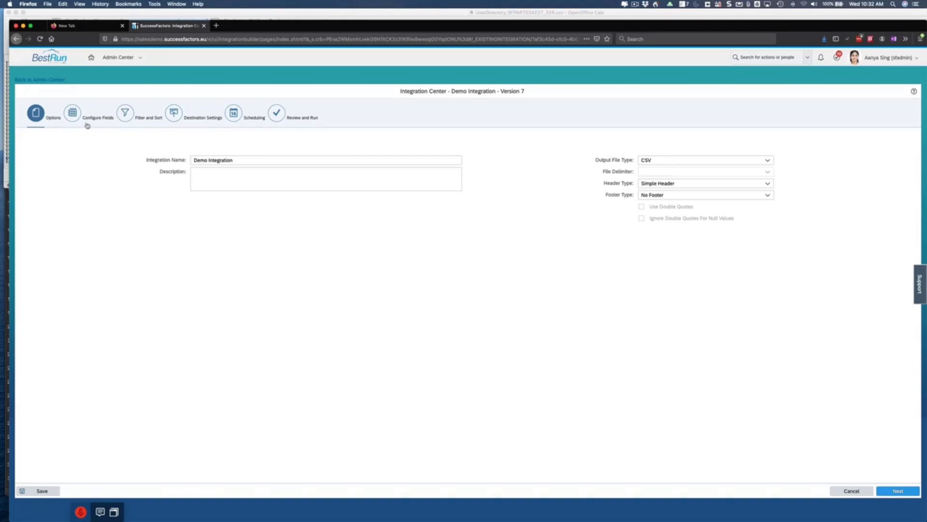
- On the Configure Fields step, start adding a new output field, then cancel it
click(73, 120)
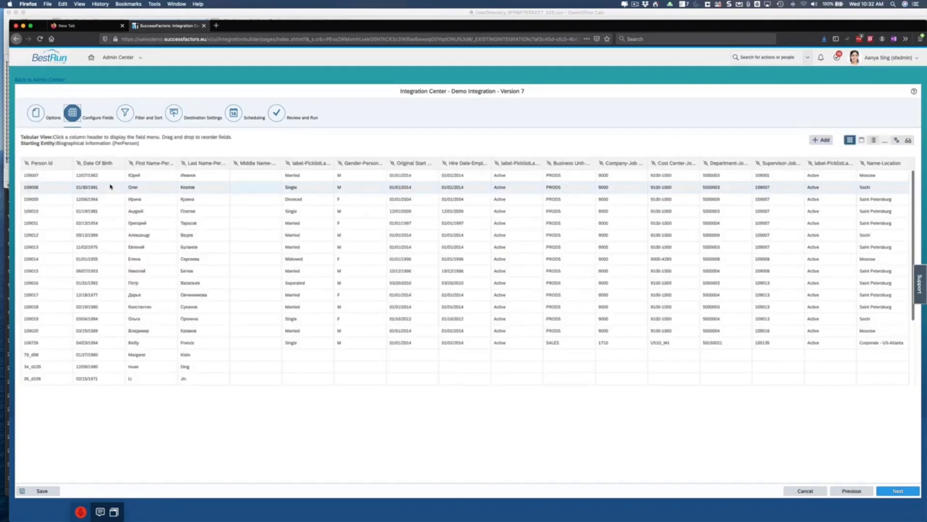
click(821, 140)
click(814, 158)
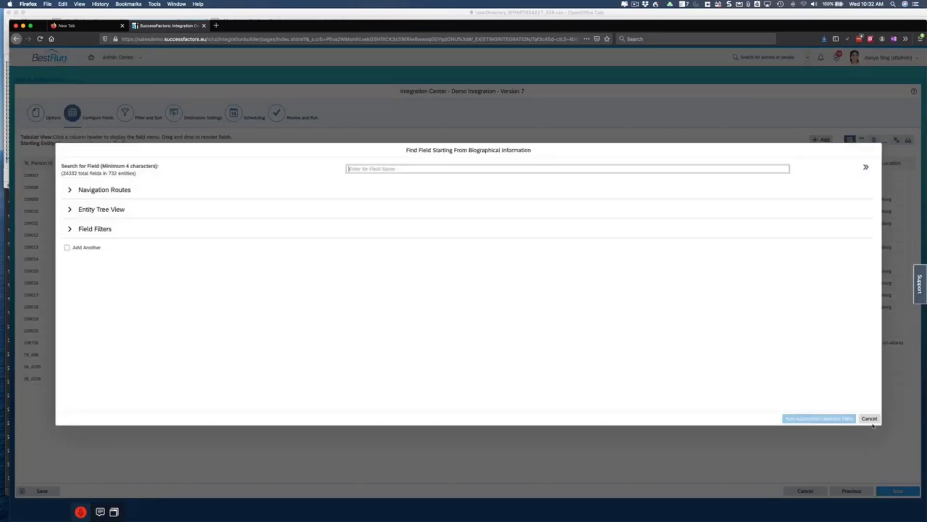
click(871, 419)
- Try trimming the Gender-Personal Information label to 'Gender', then close the field settings
click(359, 165)
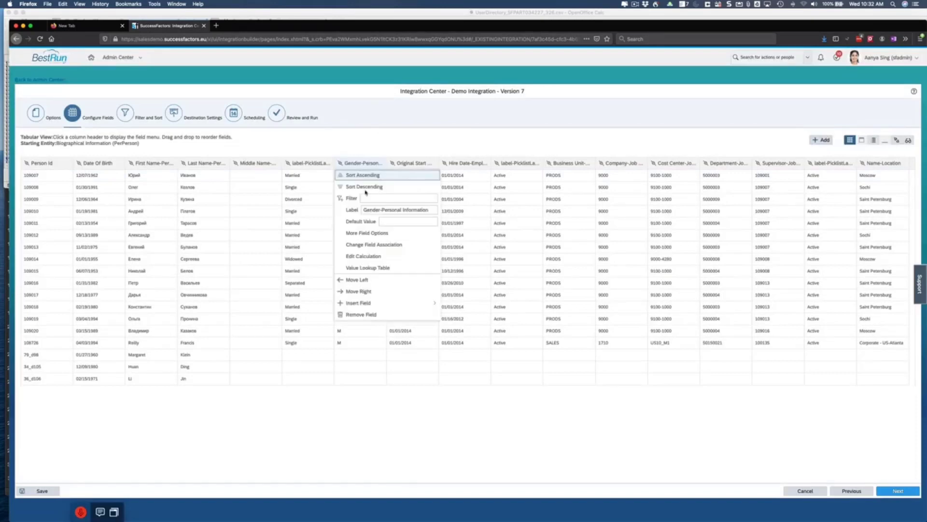
drag(382, 210, 429, 210)
key(BackSpace)
click(387, 208)
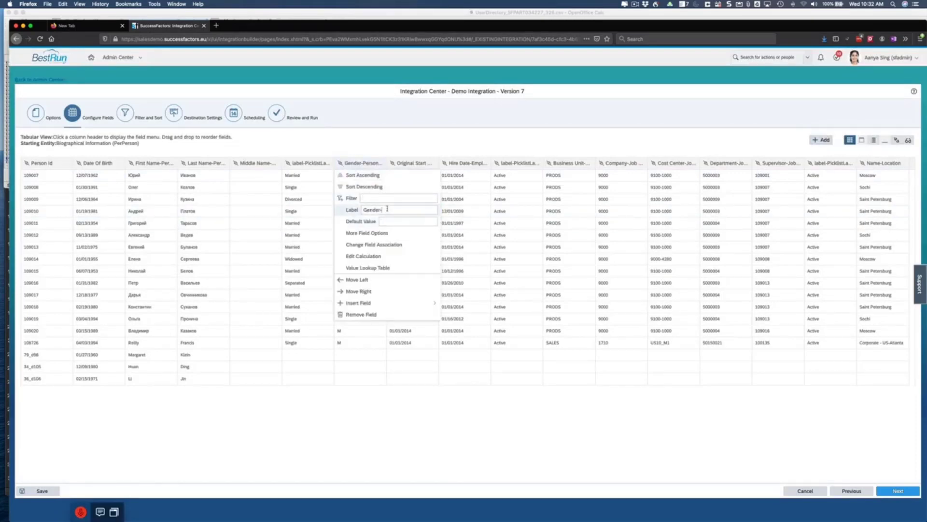
click(524, 408)
click(33, 491)
- Save Demo Integration as Version 8 and reopen the Gender-Personal Information field settings
click(36, 408)
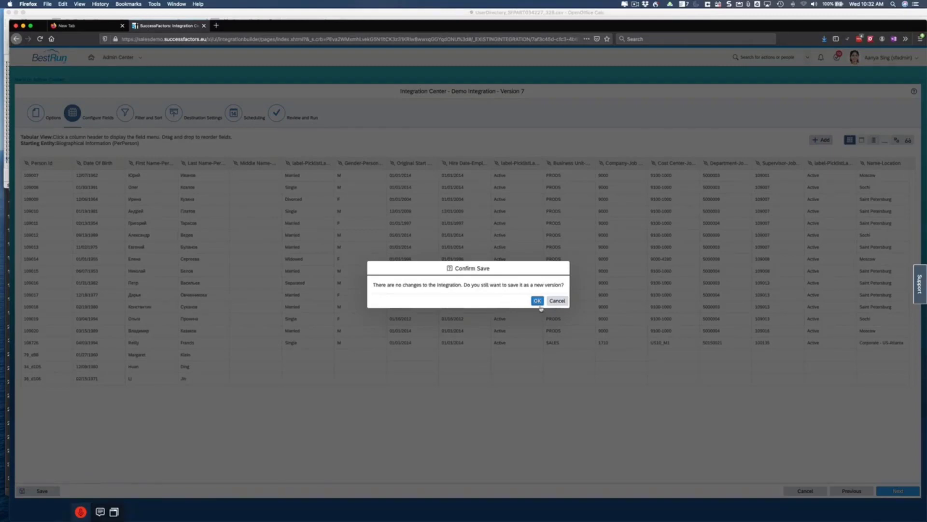
click(535, 301)
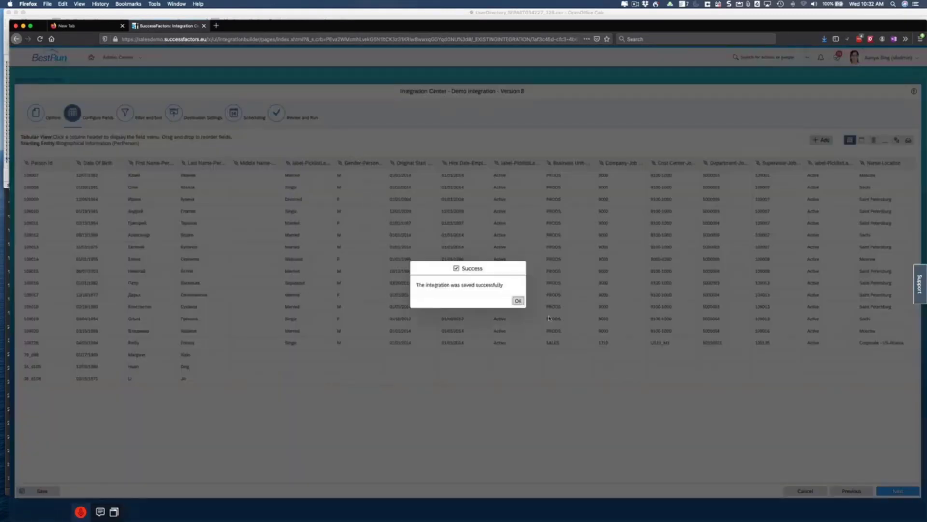
click(518, 301)
click(360, 163)
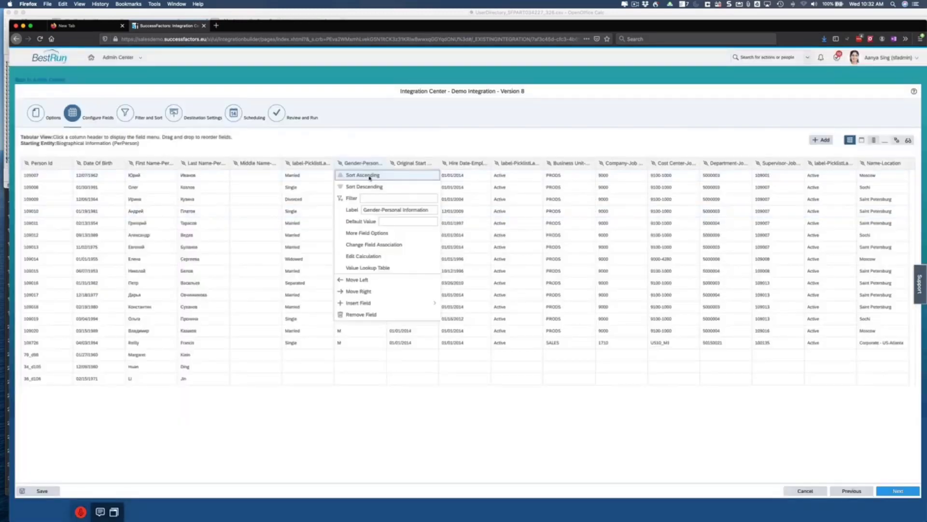
- Relabel the gender column from 'Gender-Personal Information' to 'Gender'
drag(383, 210, 429, 210)
key(BackSpace)
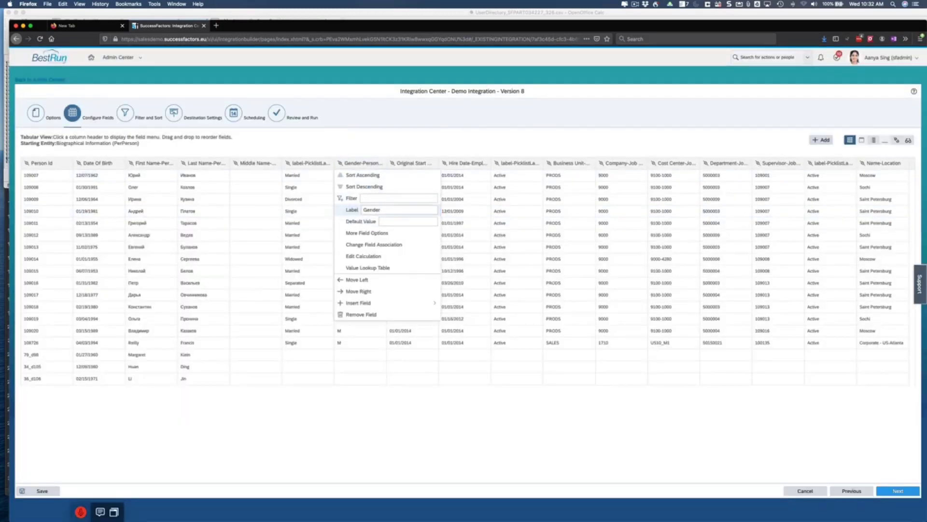
key(Return)
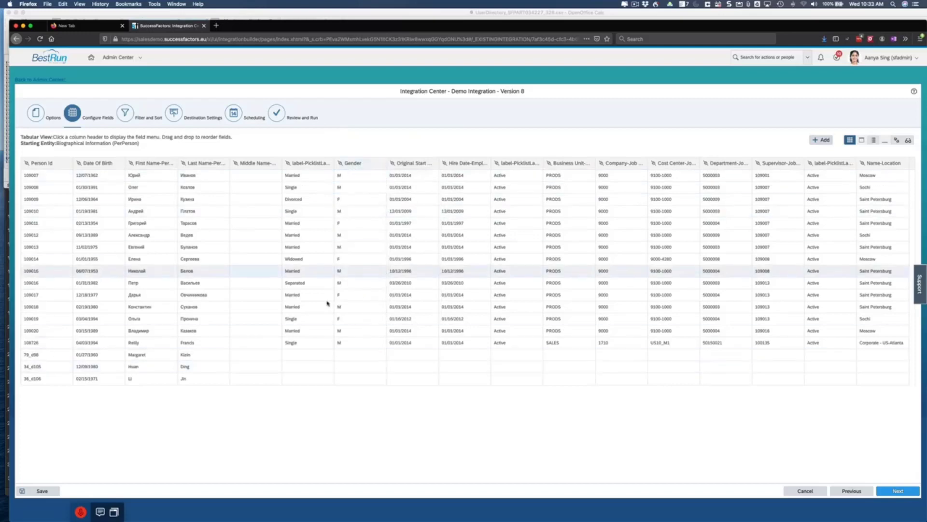
- Save the integration as Version 9
click(45, 488)
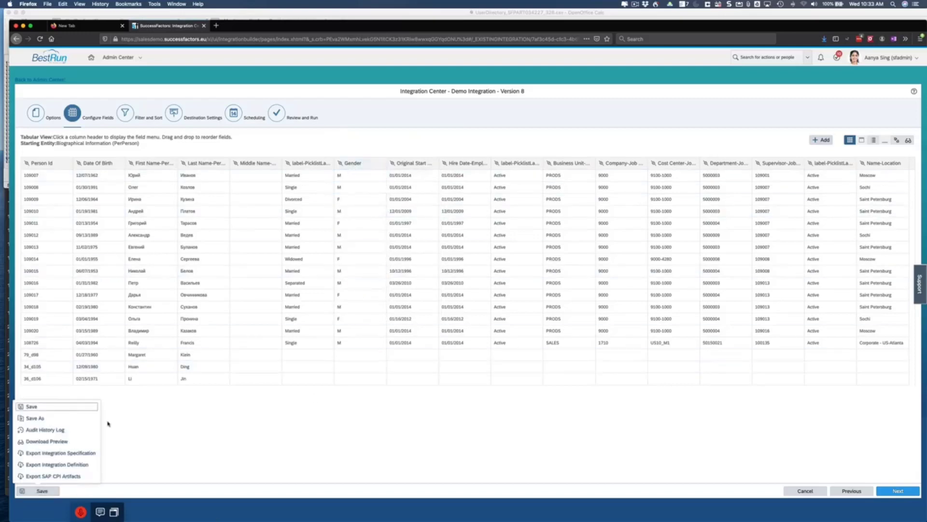
click(37, 409)
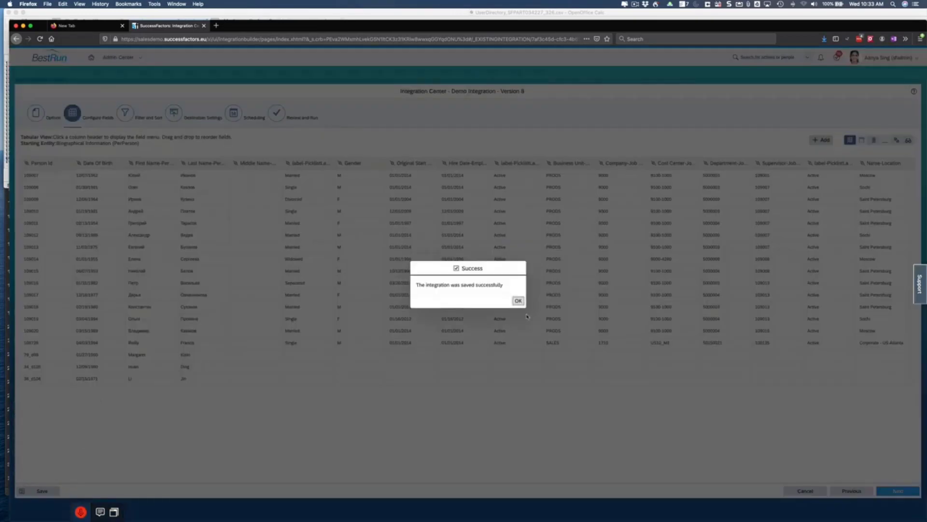
click(518, 301)
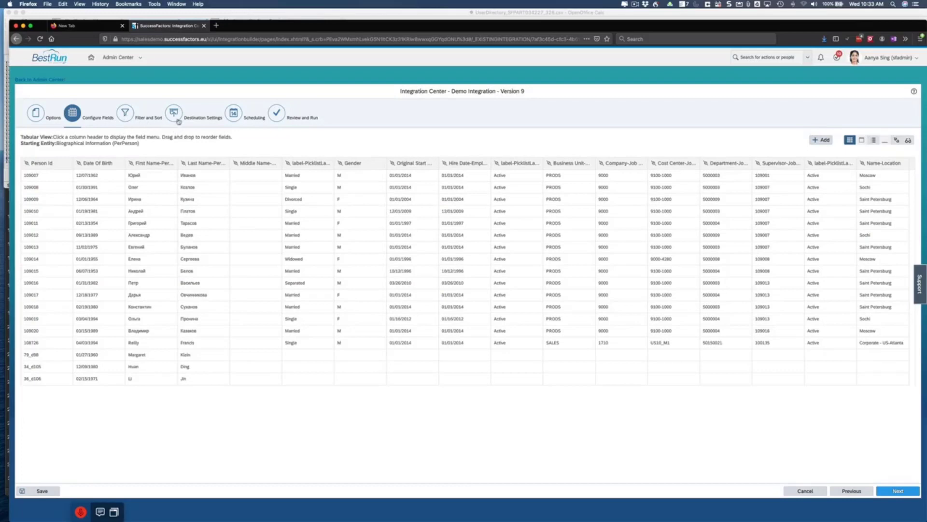
- On the Scheduling step, set the integration to occur Daily
click(236, 119)
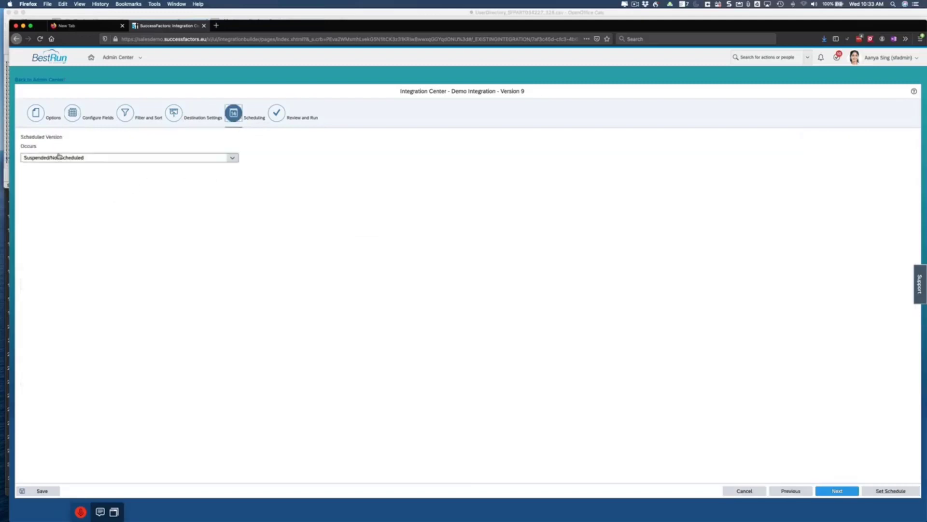
click(232, 159)
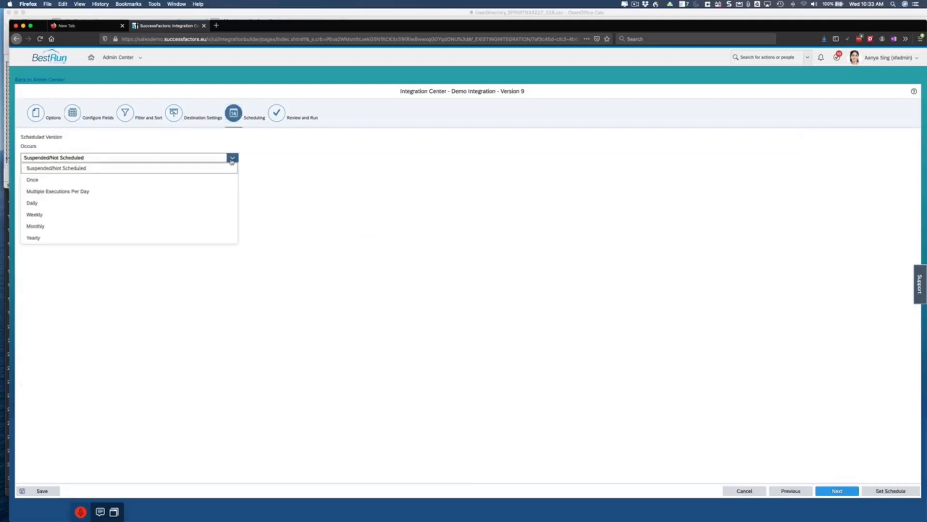
click(41, 207)
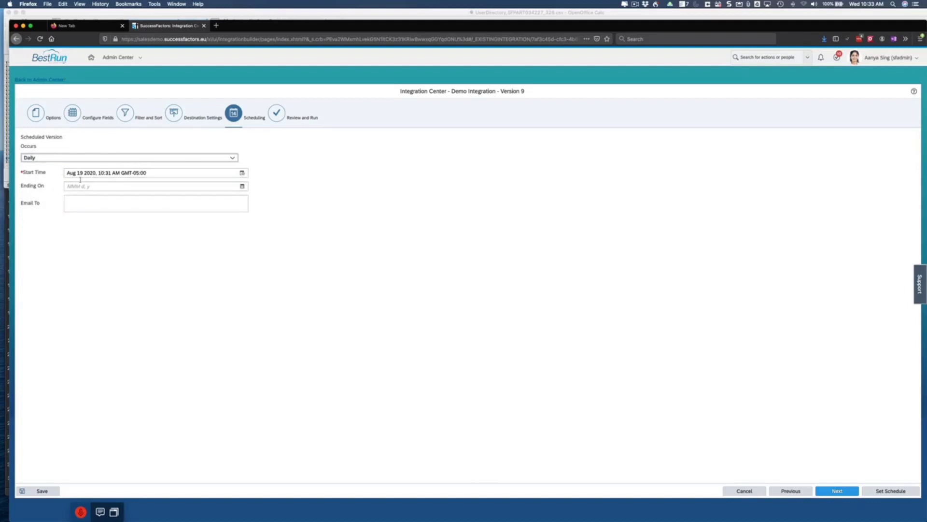
- Leave the schedule with no end date, clearing the Nov 27, 2020 date picked
click(242, 186)
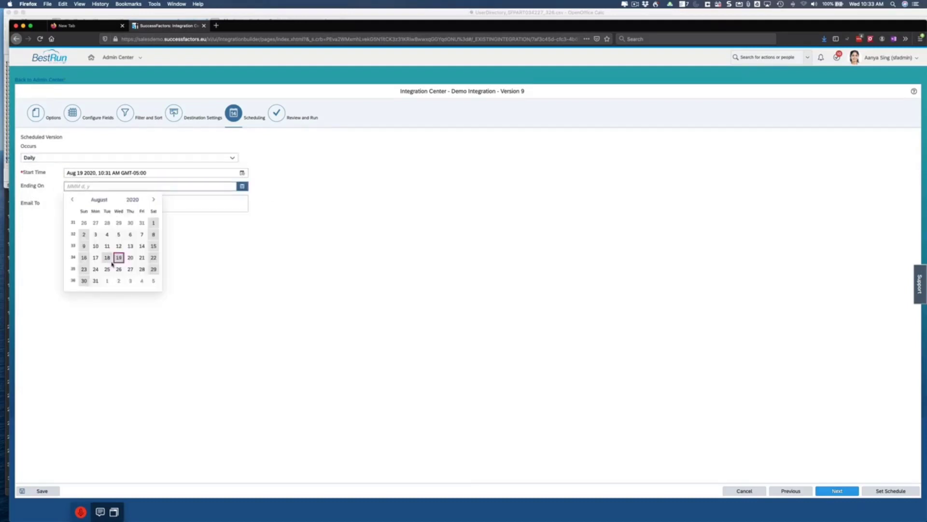
click(153, 199)
click(153, 199)
click(154, 199)
click(142, 257)
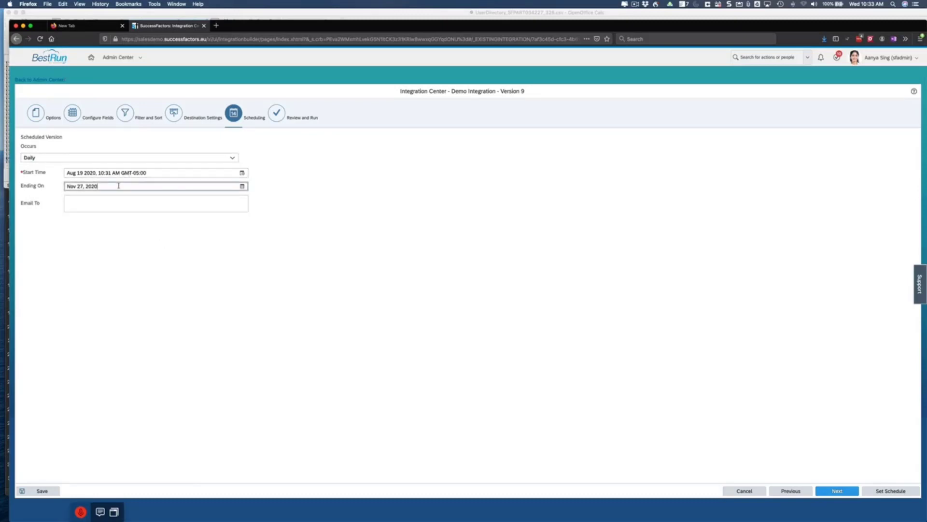
drag(118, 186, 65, 186)
key(BackSpace)
click(89, 271)
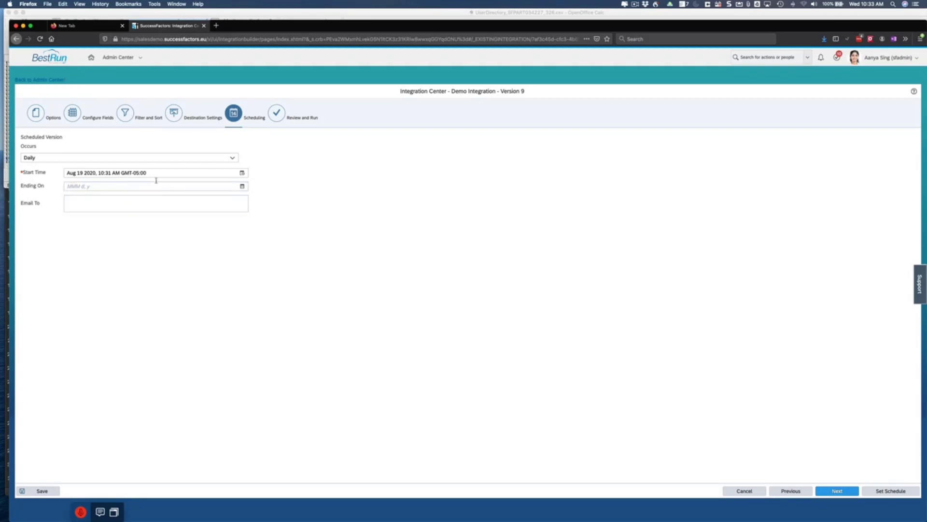
- Set the schedule's start time to 10:40 AM
click(242, 172)
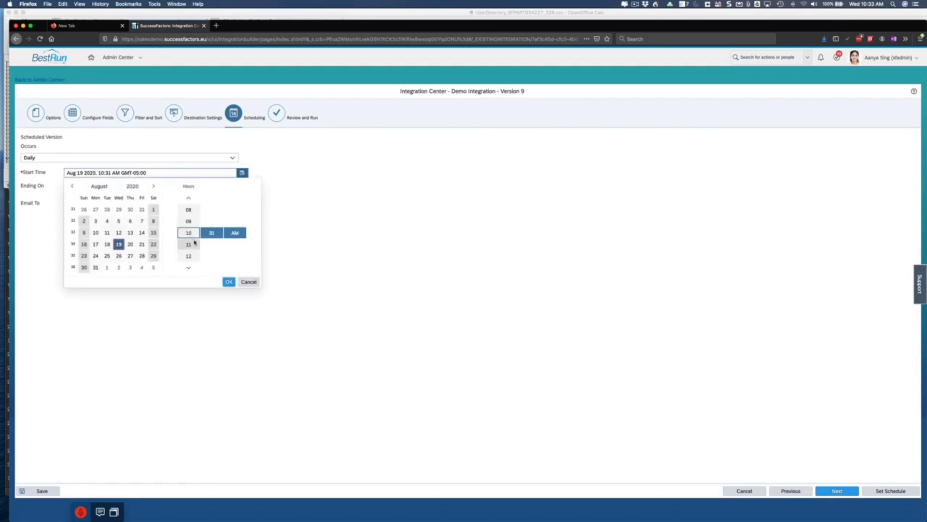
click(211, 234)
click(211, 243)
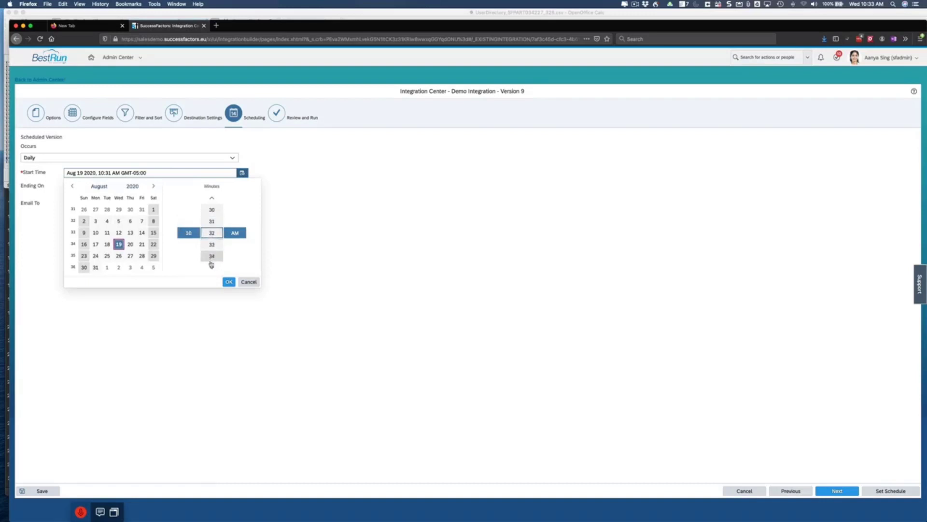
click(211, 267)
click(211, 268)
click(211, 268)
click(211, 268)
click(211, 268)
click(211, 268)
click(211, 268)
click(211, 268)
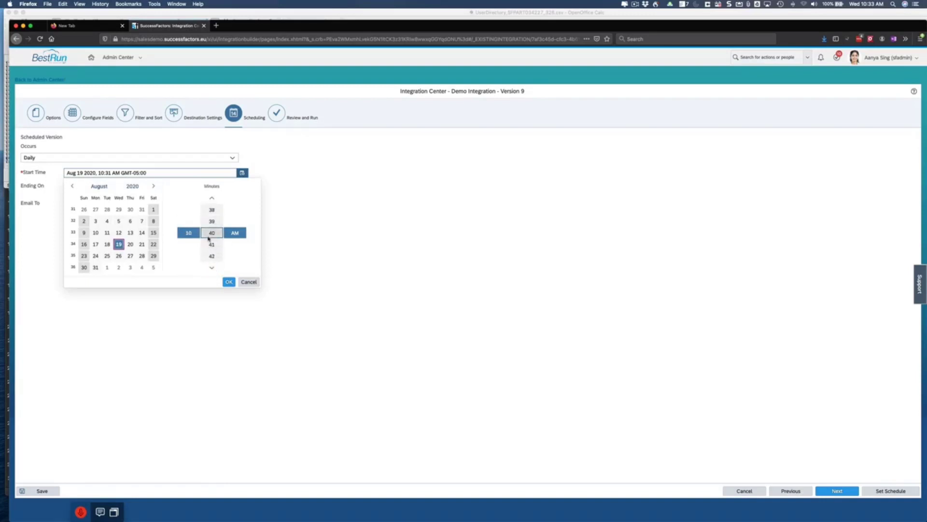
click(229, 282)
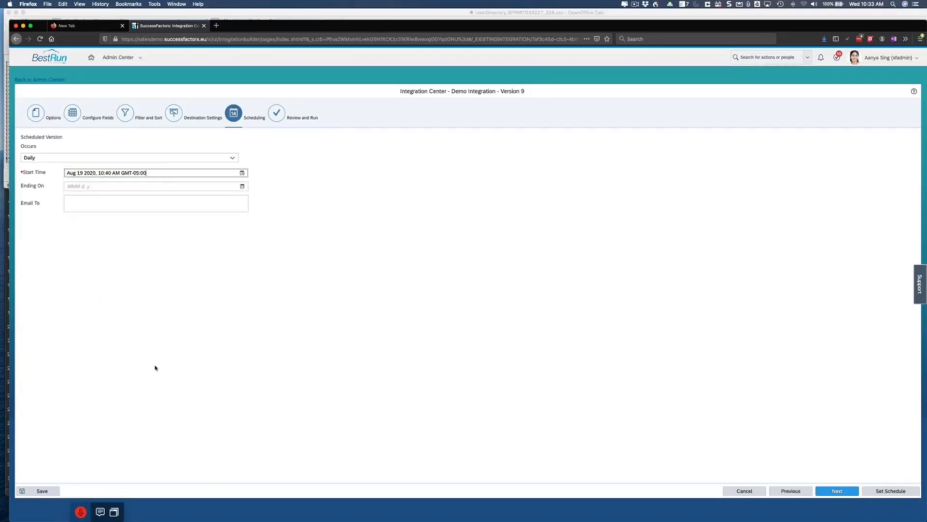
- Save the daily 10:40 AM schedule as Demo Integration Version 10
click(37, 492)
click(38, 406)
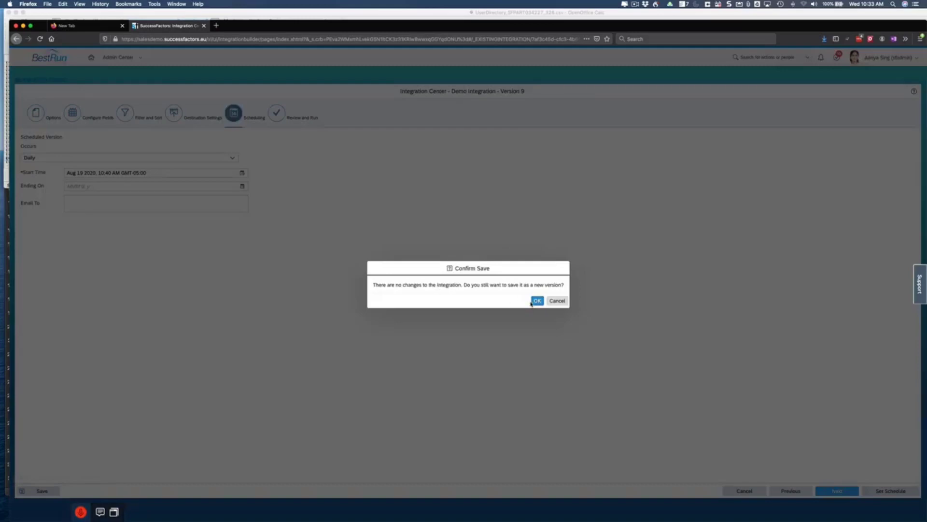
click(537, 300)
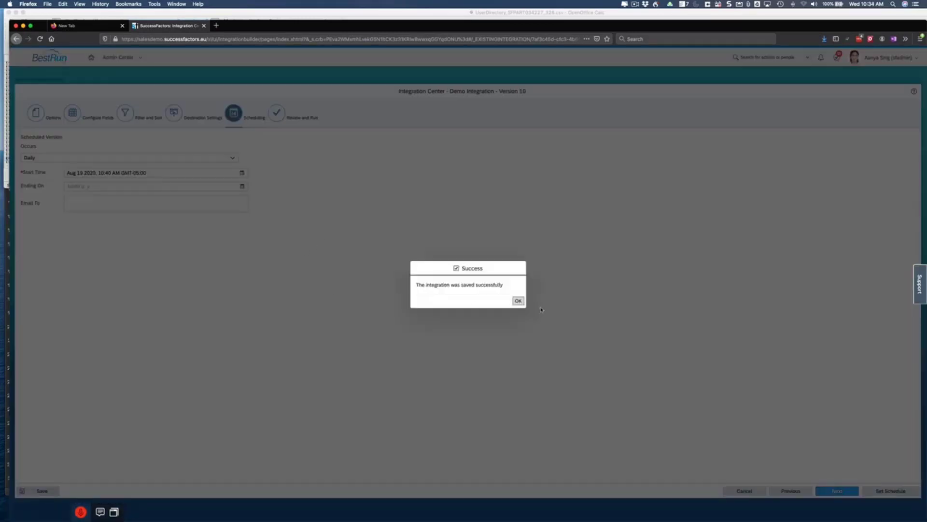
click(515, 301)
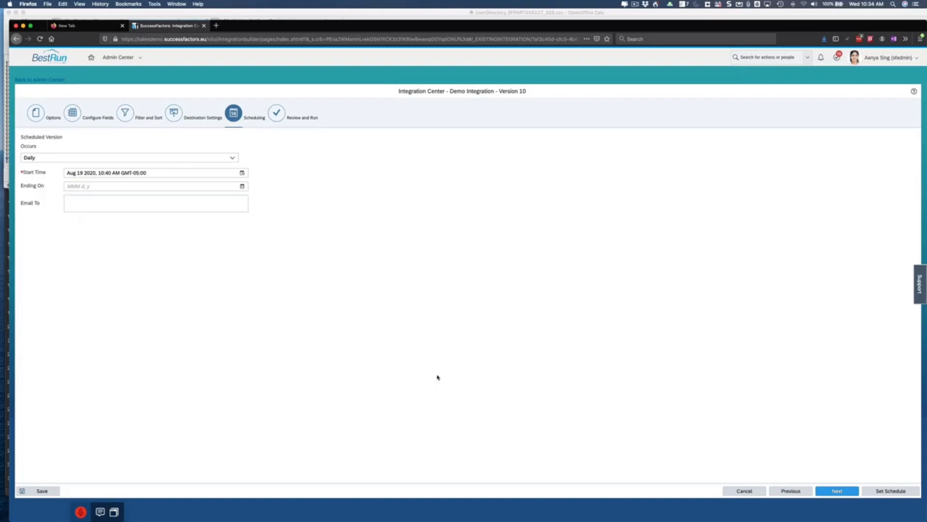
- Activate the daily schedule for Version 10 and dismiss the confirmation
click(889, 491)
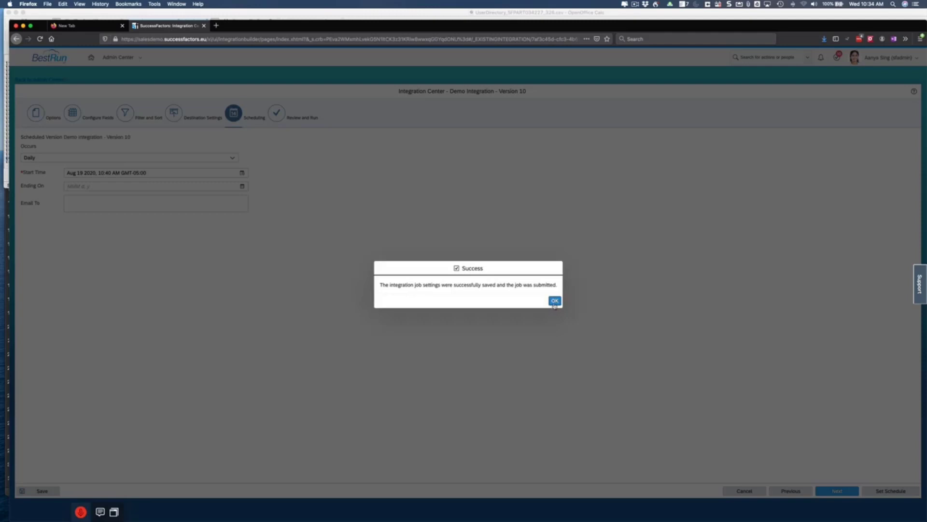
click(555, 300)
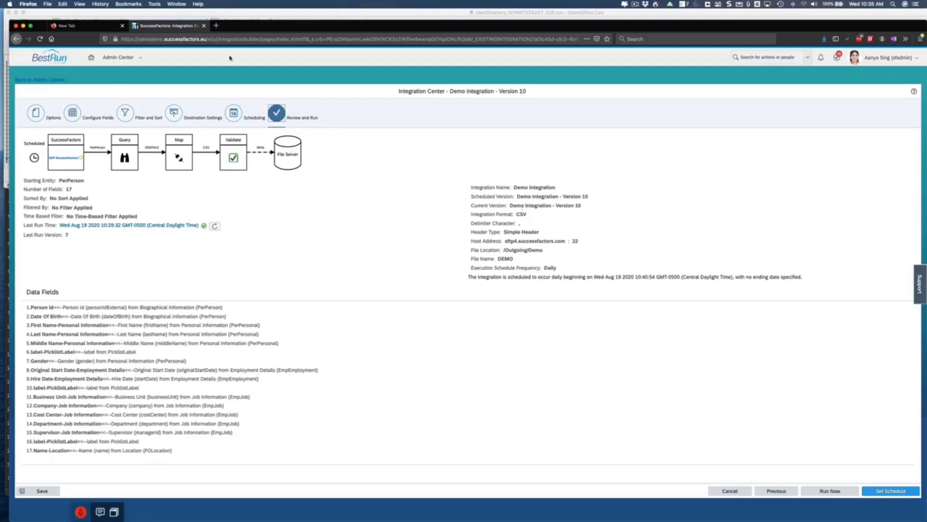
- Check the Daily schedule and start time, then return to the Review and Run summary
click(173, 116)
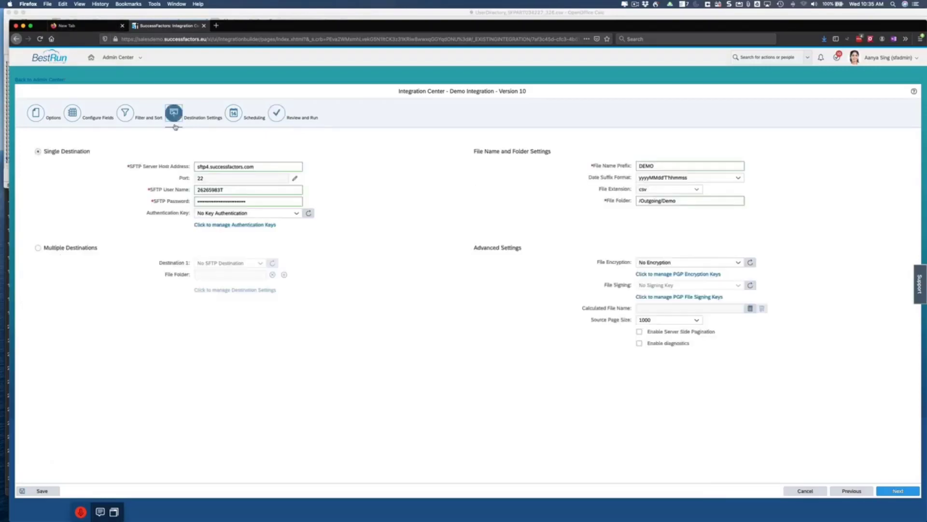
click(233, 112)
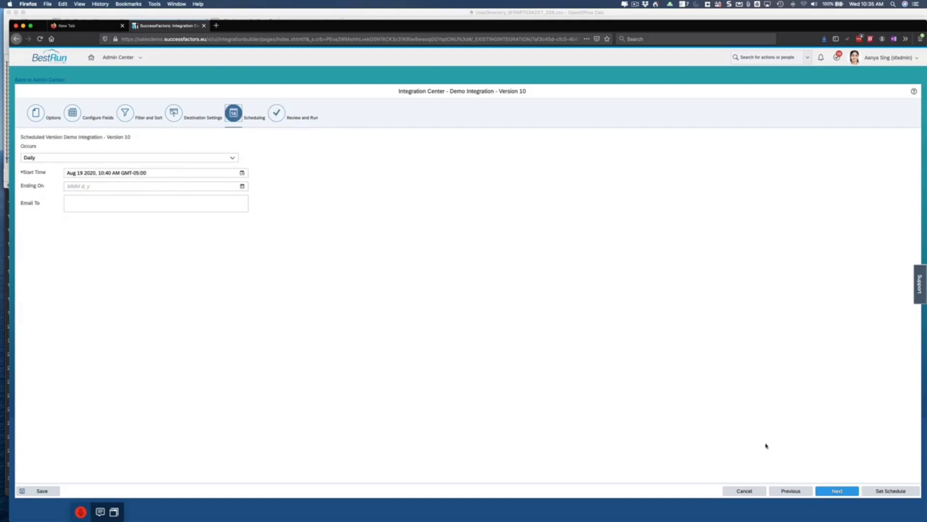
click(277, 112)
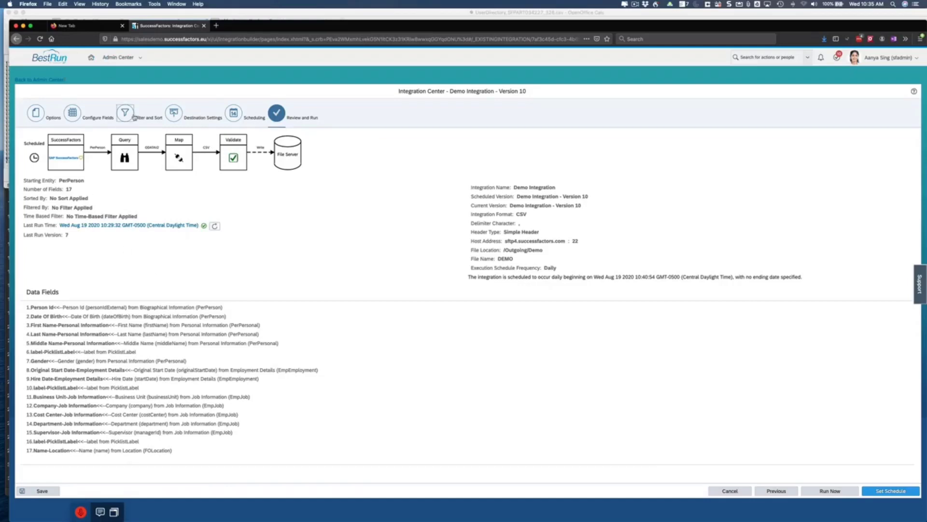
- Preview employee data and highlight the Saint Petersburg location of employee 109009
click(118, 122)
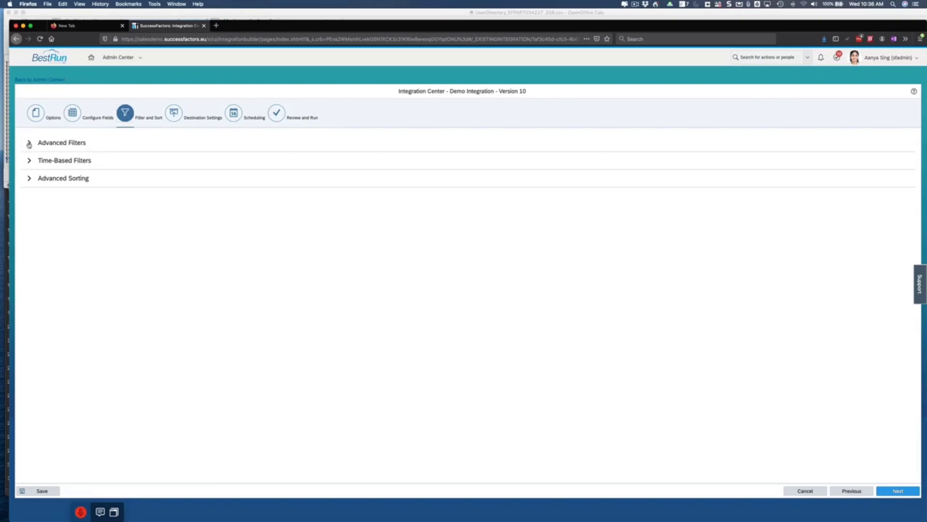
click(71, 116)
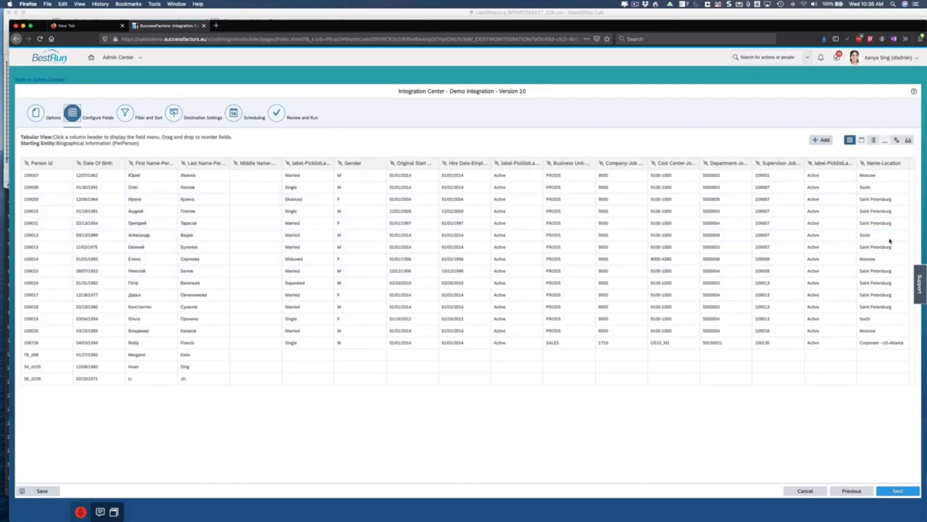
click(890, 201)
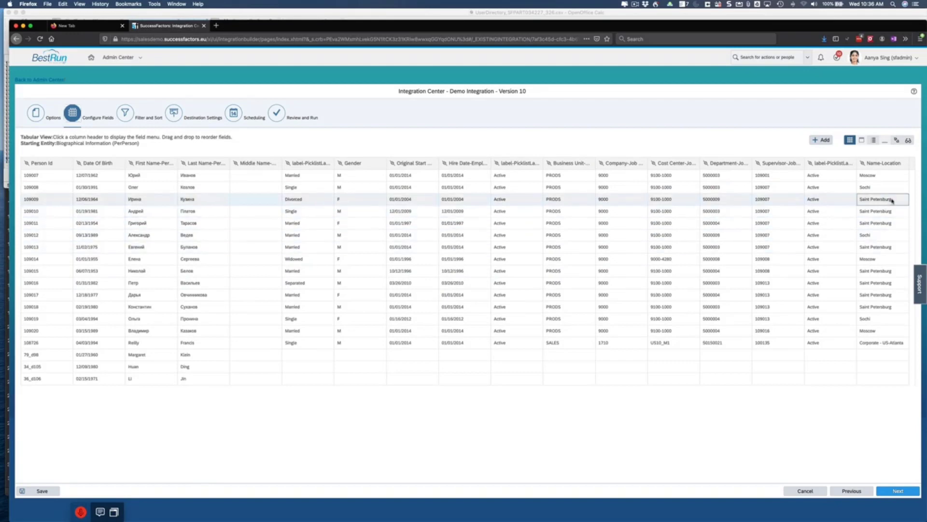
drag(890, 201, 854, 200)
key(super+c)
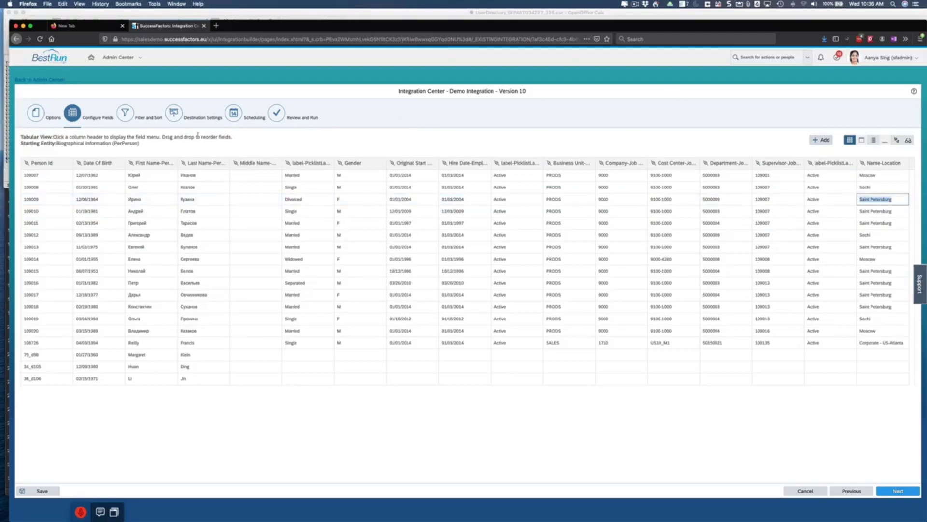
- Open Filter and Sort and expand Advanced Filters, adding then removing a second filter set
click(126, 114)
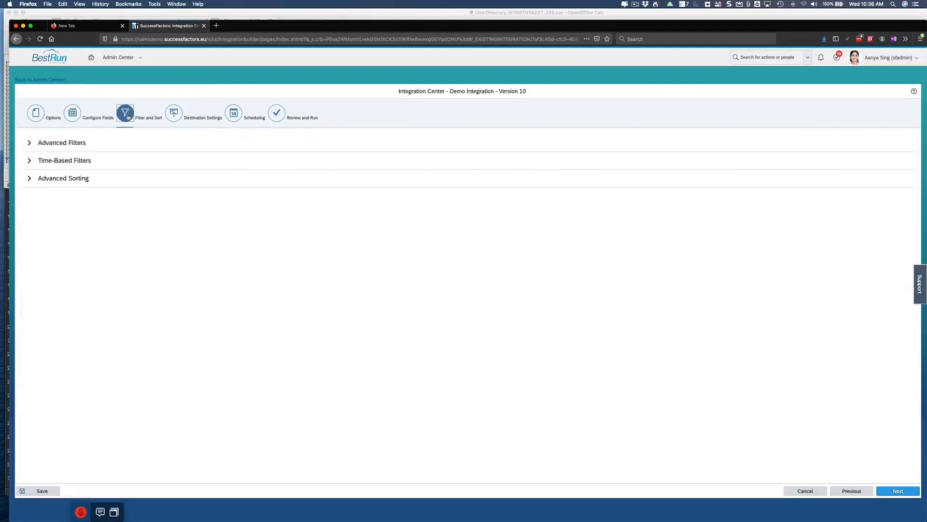
click(29, 142)
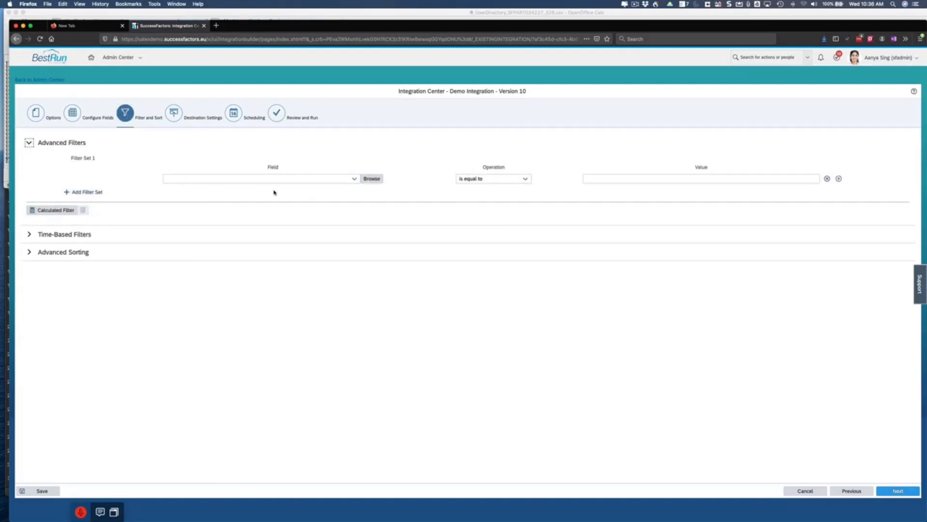
click(77, 192)
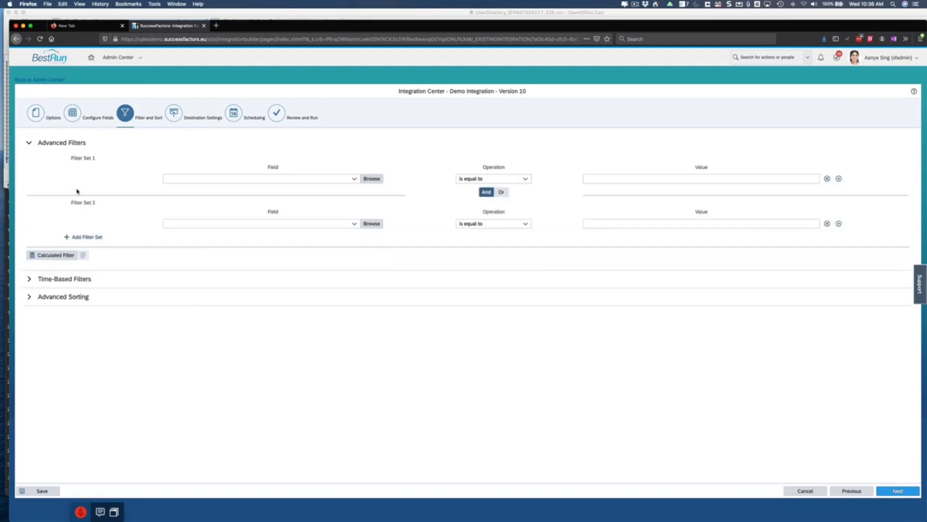
click(827, 224)
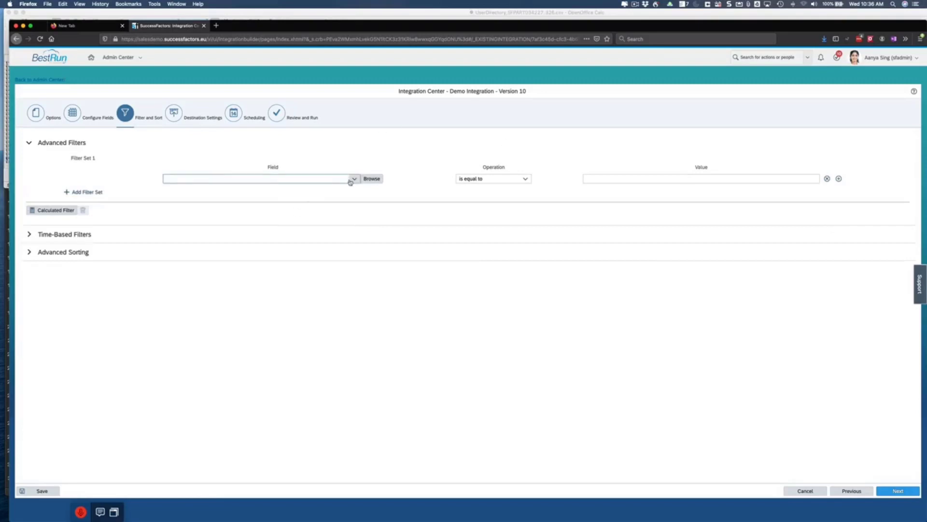
- Filter on Name-Location equal to 'Saint Petersburg', trimming the pasted value's leading space
click(354, 178)
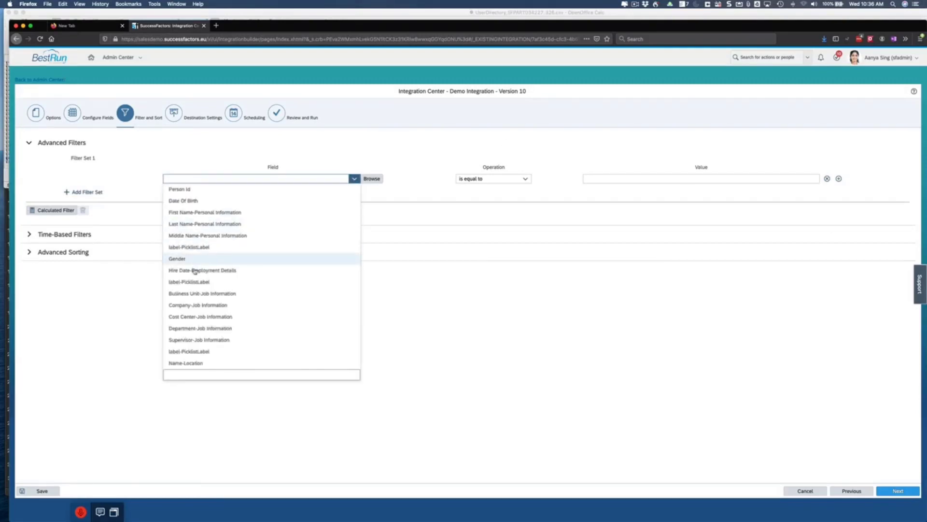
click(188, 364)
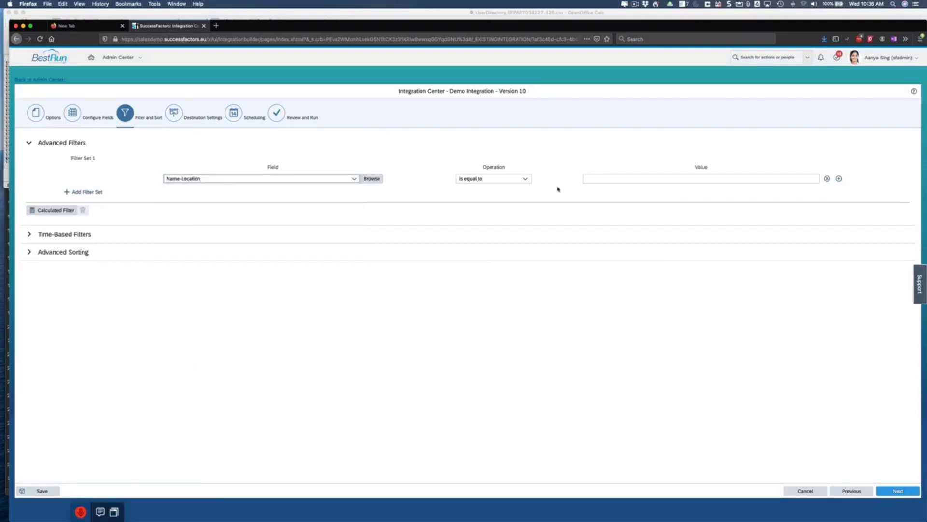
click(589, 180)
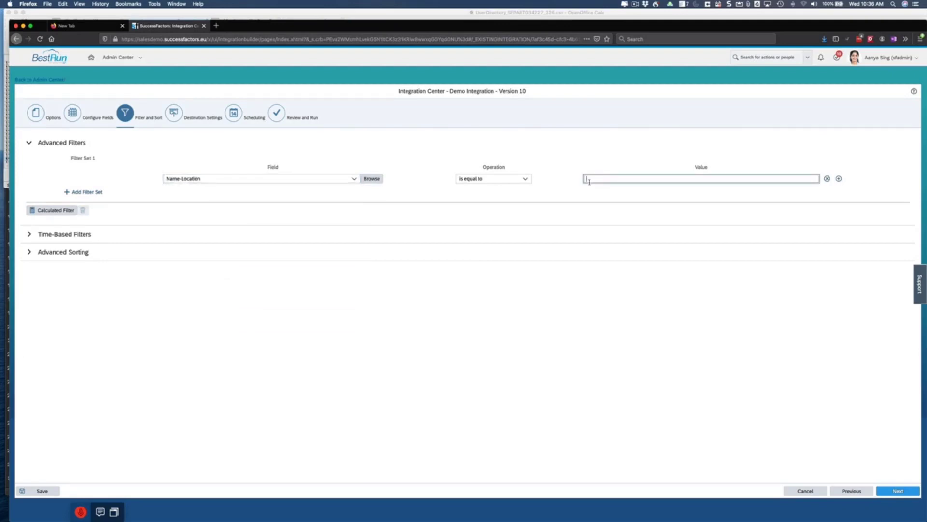
key(super+v)
drag(598, 179, 559, 176)
key(BackSpace)
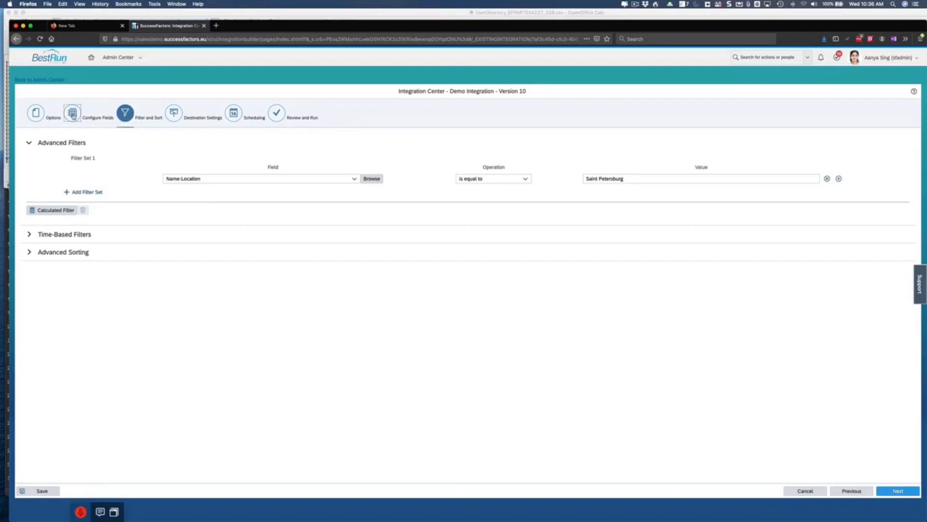
click(73, 114)
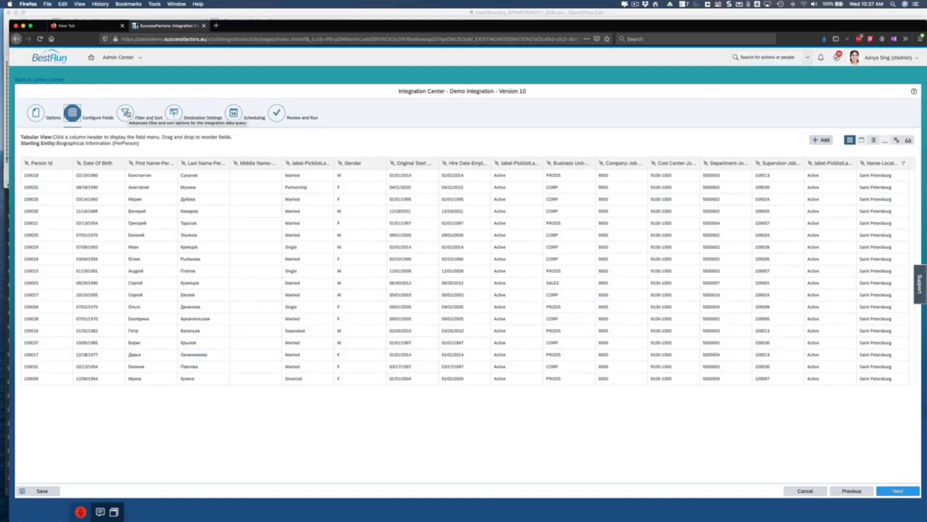
click(127, 114)
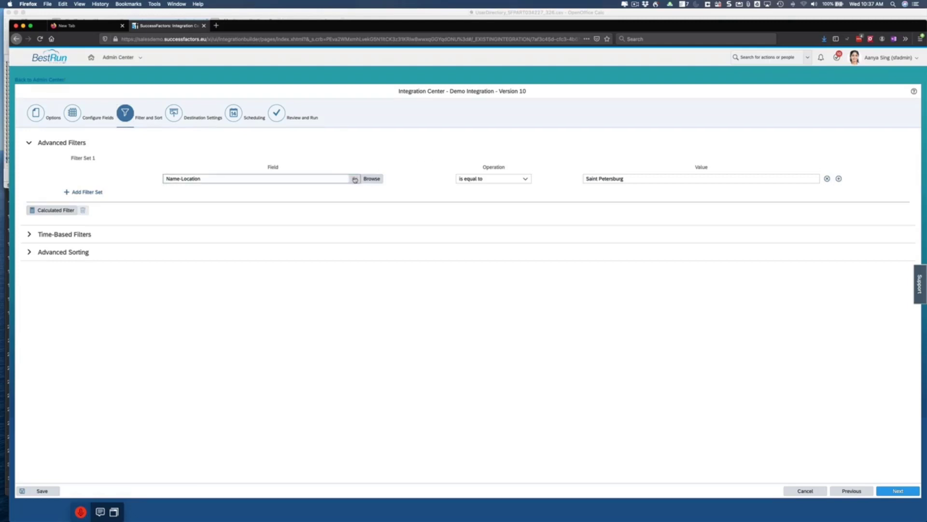
click(355, 178)
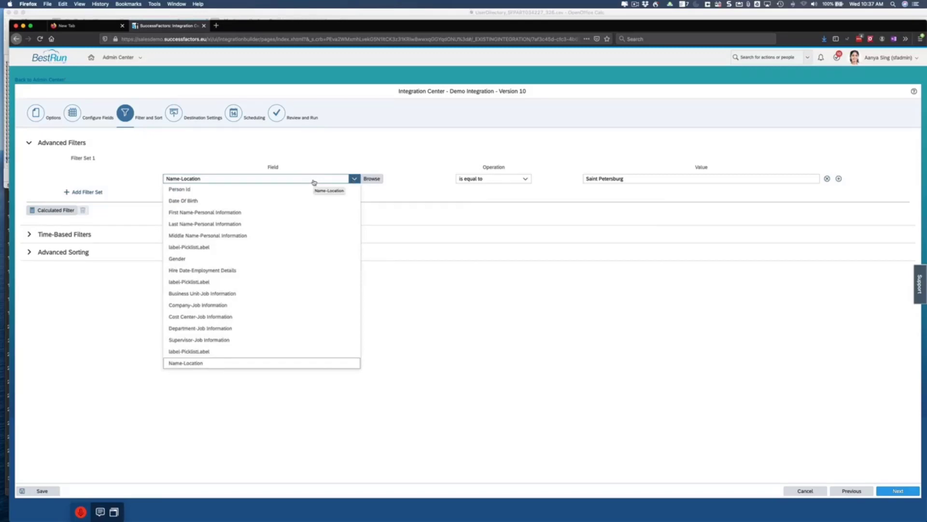
click(209, 158)
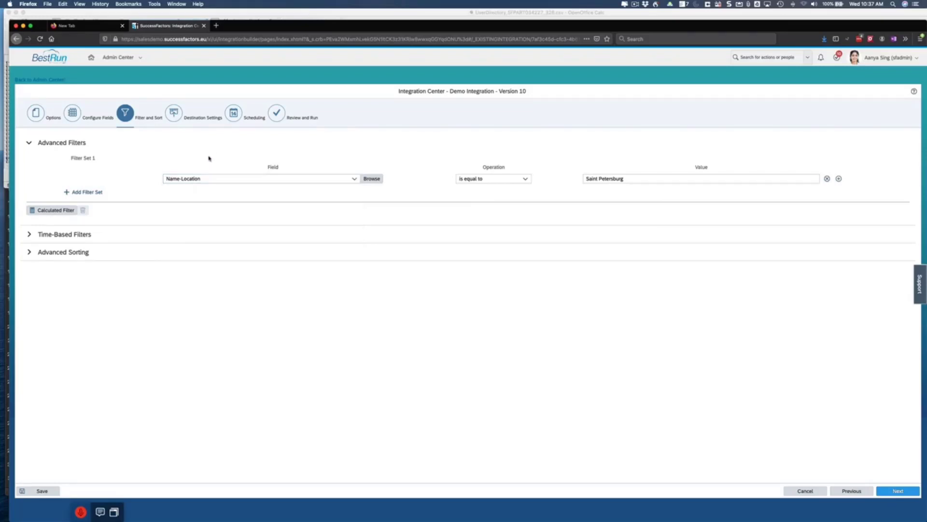
- Open the field finder and expand the tree of filterable entities
click(370, 179)
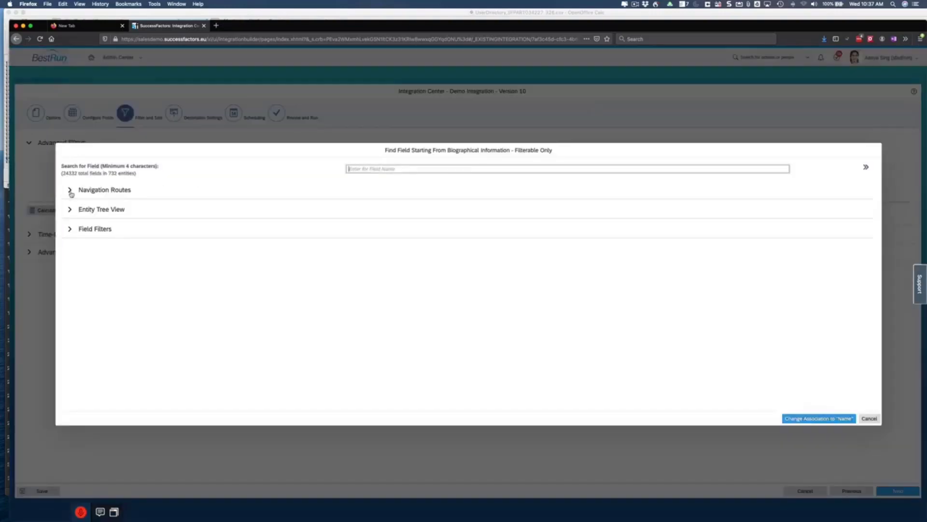
click(70, 210)
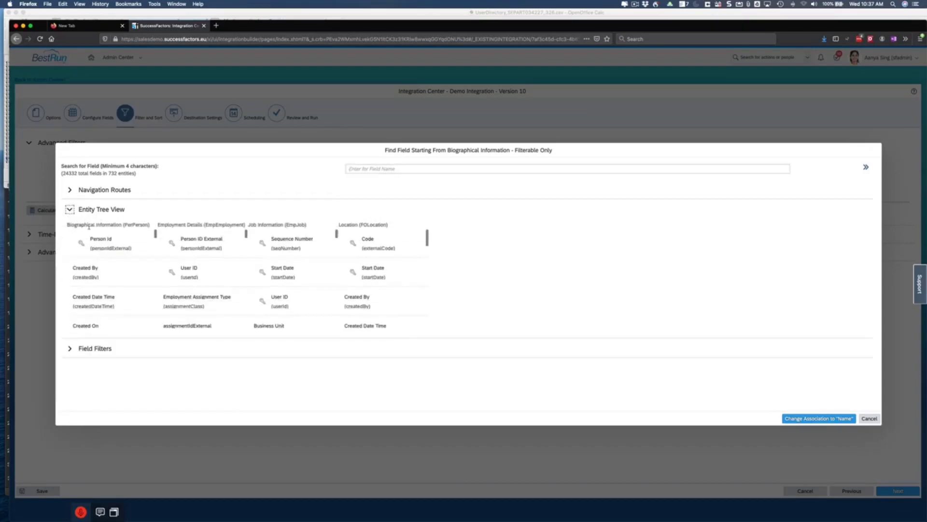
scroll(112, 247, down, 1)
scroll(114, 245, up, 1)
scroll(138, 256, down, 5)
scroll(138, 275, down, 4)
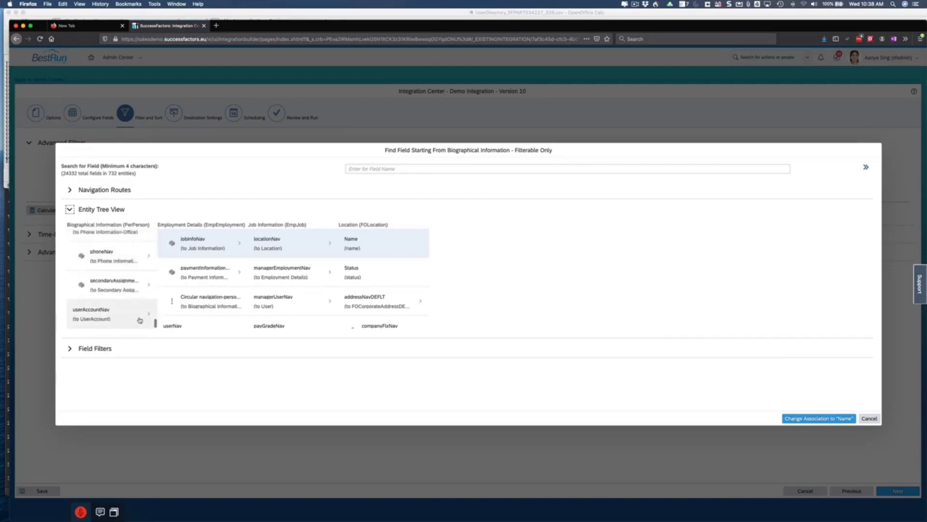
scroll(139, 319, up, 4)
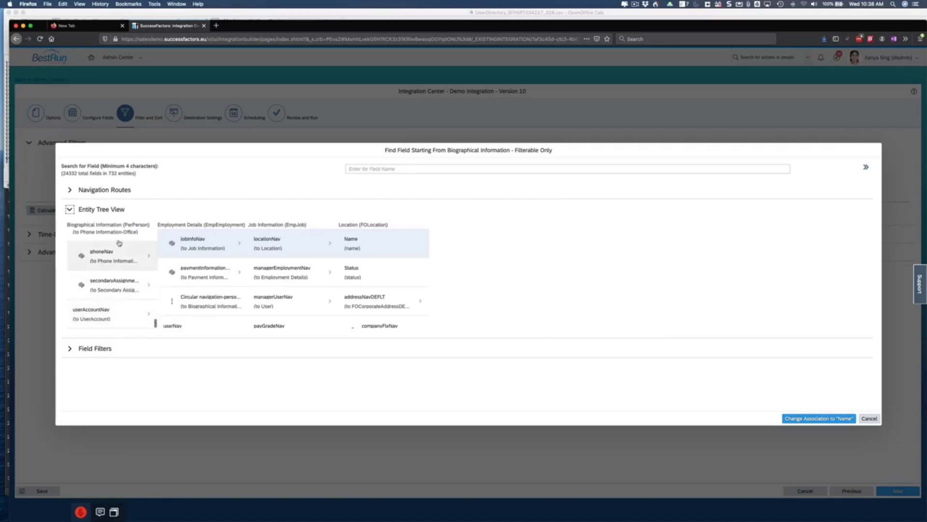
scroll(132, 296, down, 4)
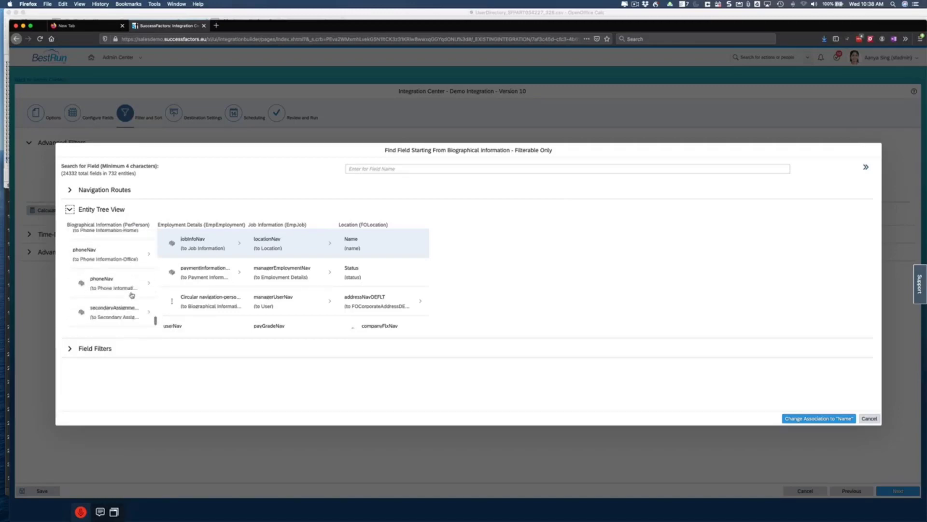
- Browse through userAccountNav to the linked User and select its Status field
click(130, 323)
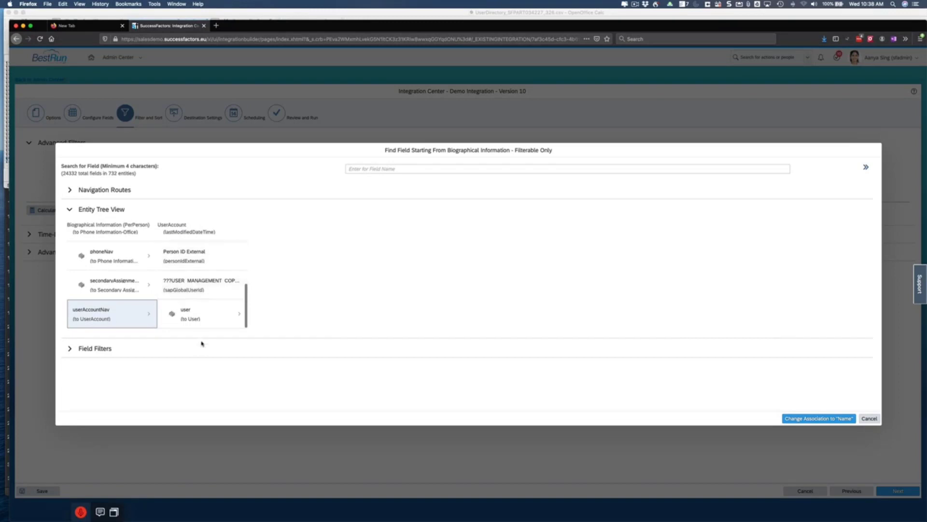
click(215, 313)
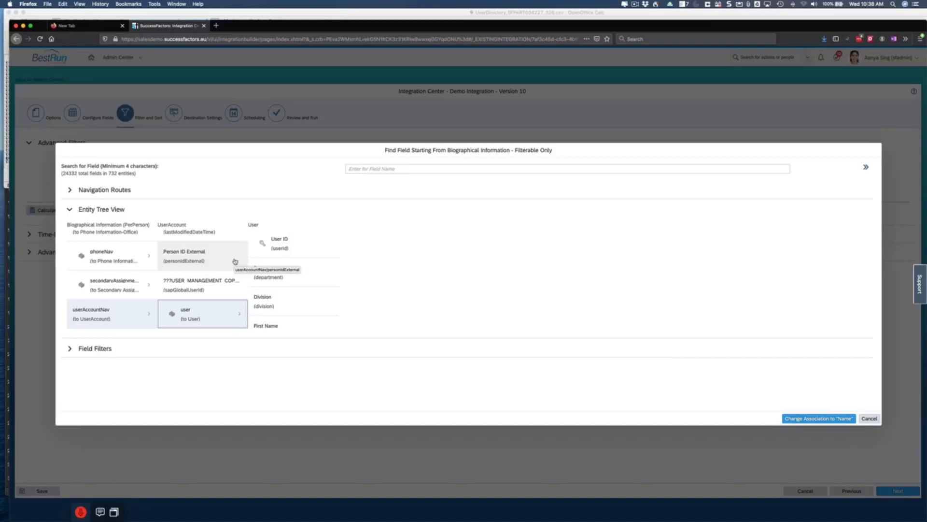
scroll(303, 260, down, 2)
scroll(303, 260, up, 2)
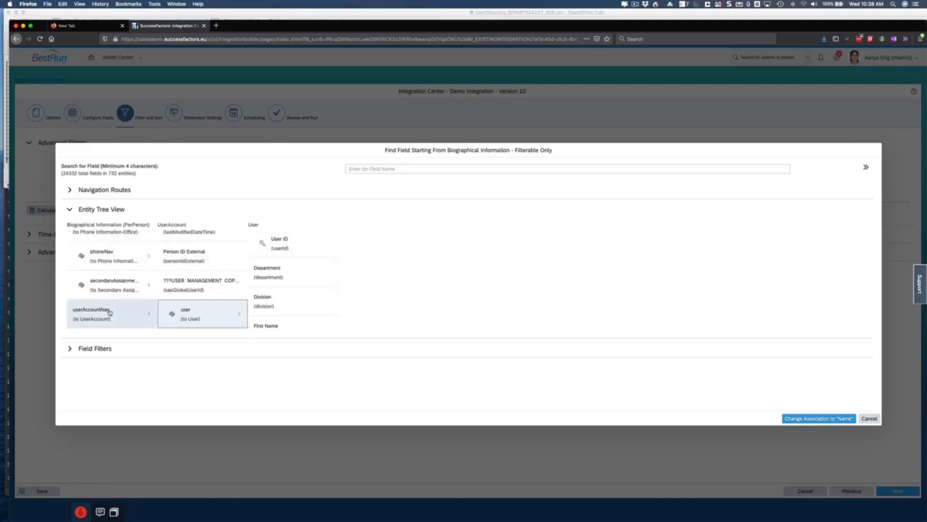
scroll(292, 312, down, 3)
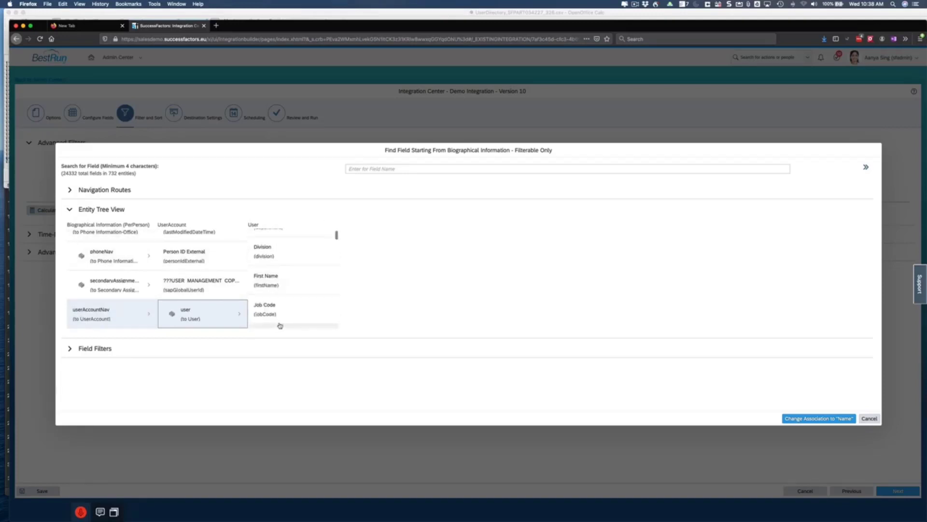
scroll(302, 263, down, 3)
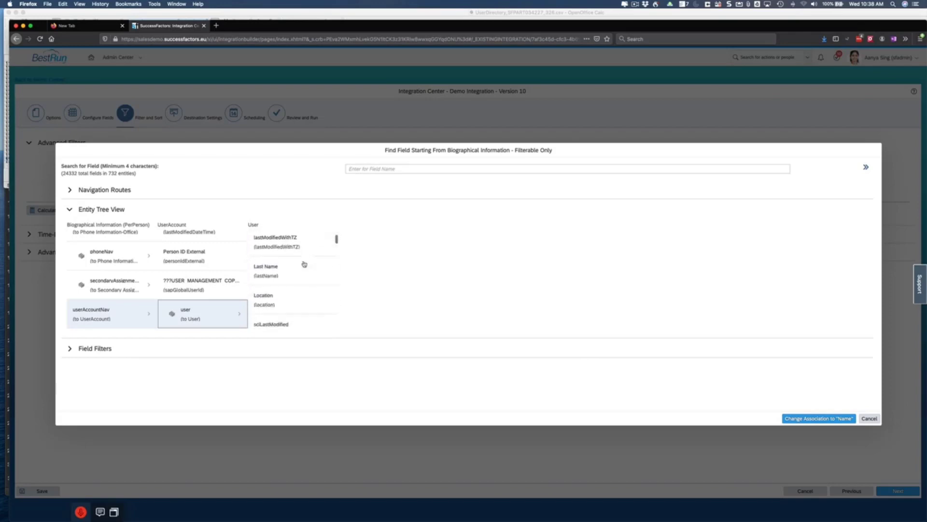
scroll(304, 263, down, 5)
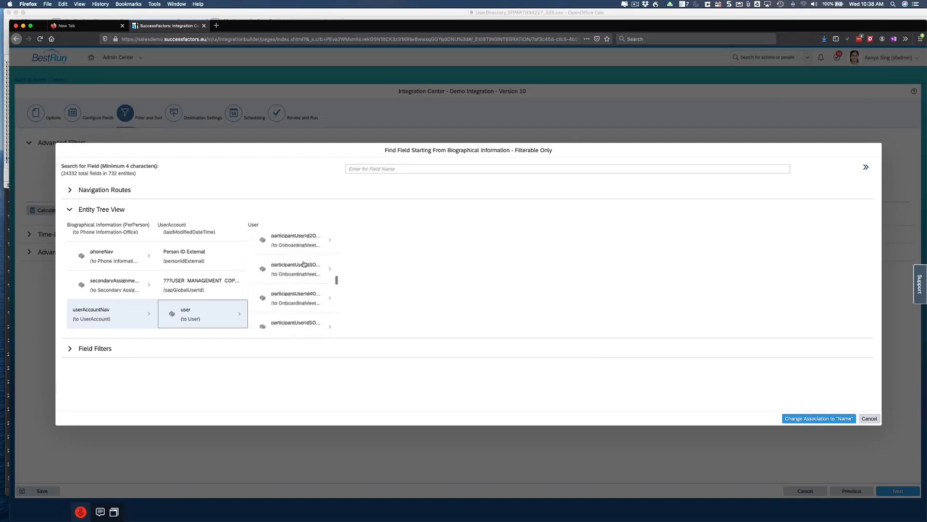
scroll(304, 264, down, 3)
scroll(305, 264, up, 10)
scroll(304, 263, up, 5)
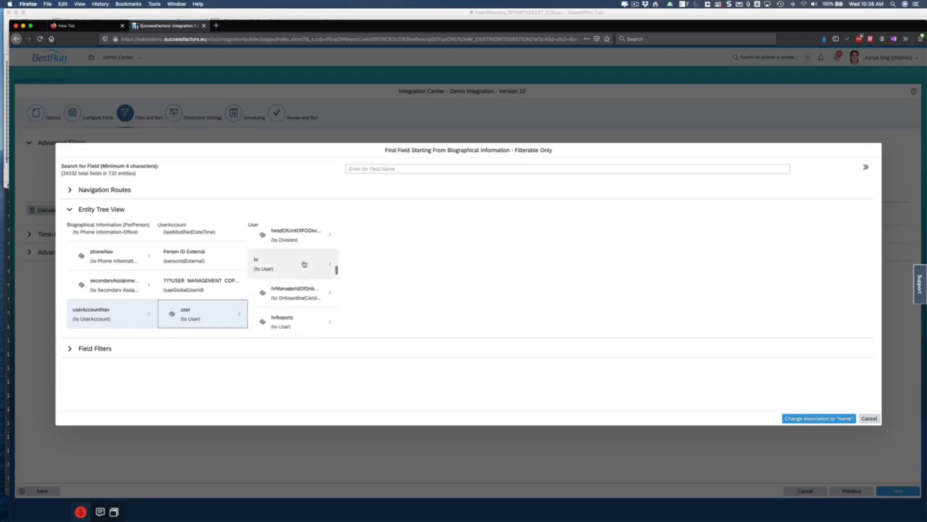
scroll(304, 264, up, 5)
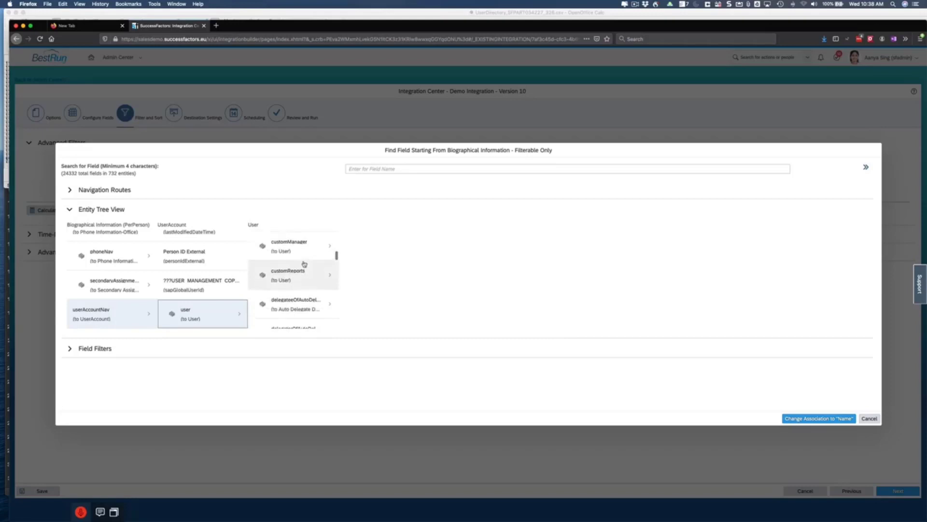
scroll(304, 264, up, 5)
scroll(292, 260, up, 5)
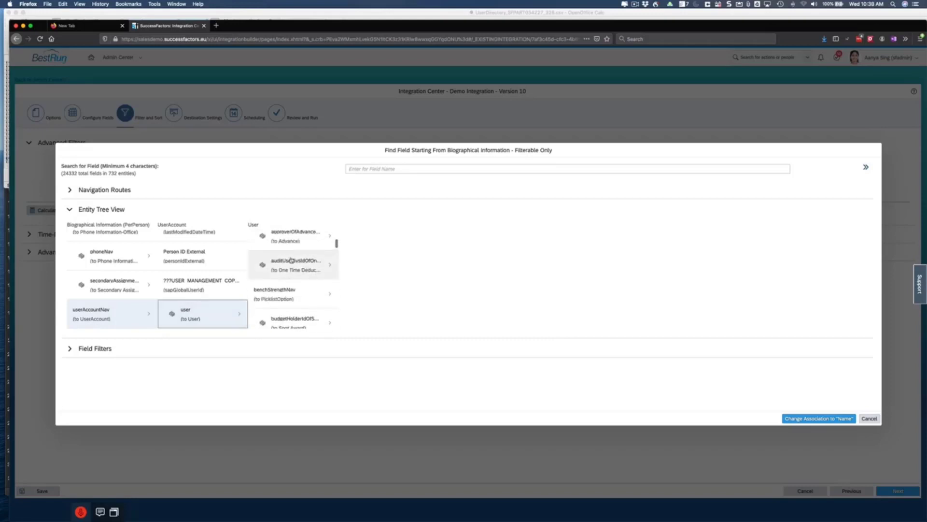
scroll(291, 260, up, 2)
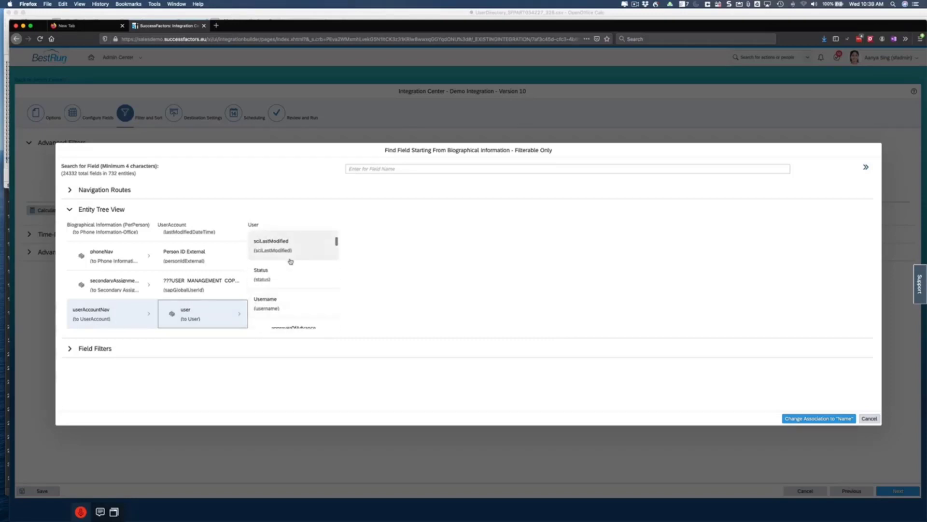
click(274, 282)
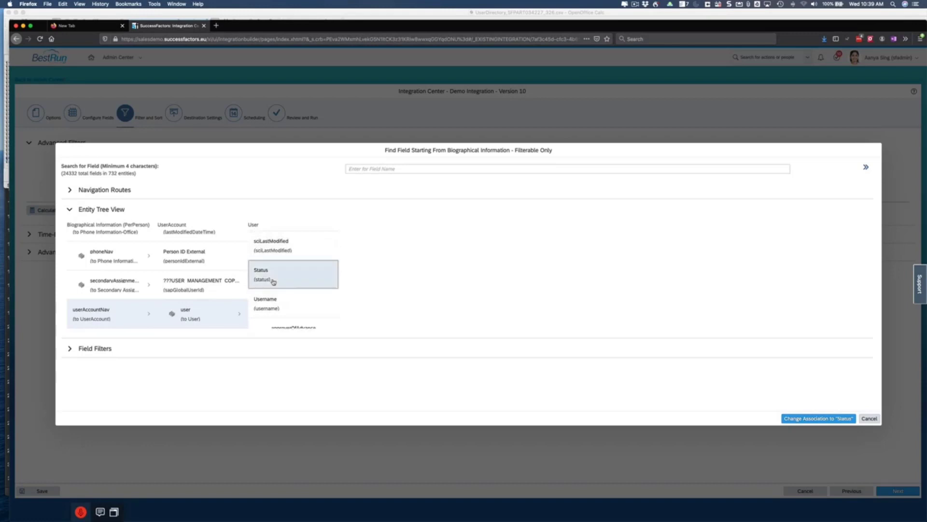
drag(279, 278, 276, 276)
click(300, 269)
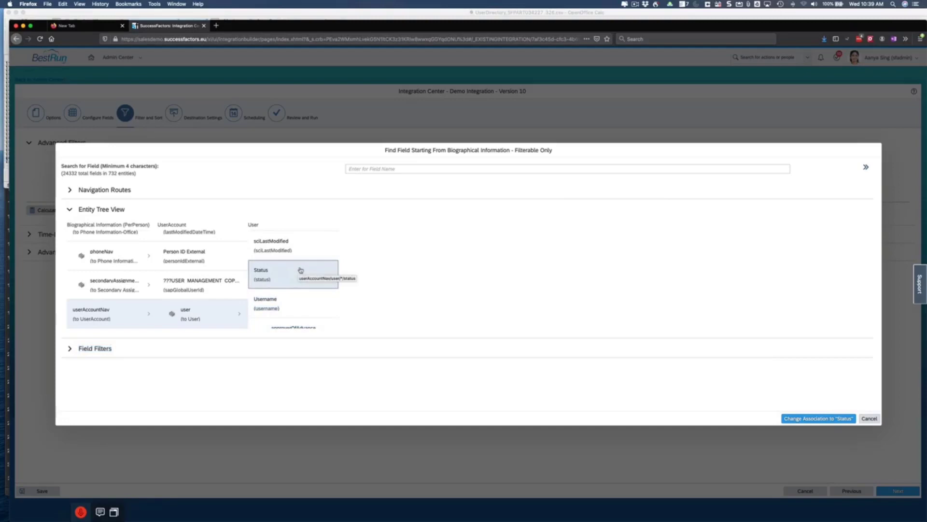
- Switch the advanced filter to Status is contained in 'active,inactive'
click(816, 418)
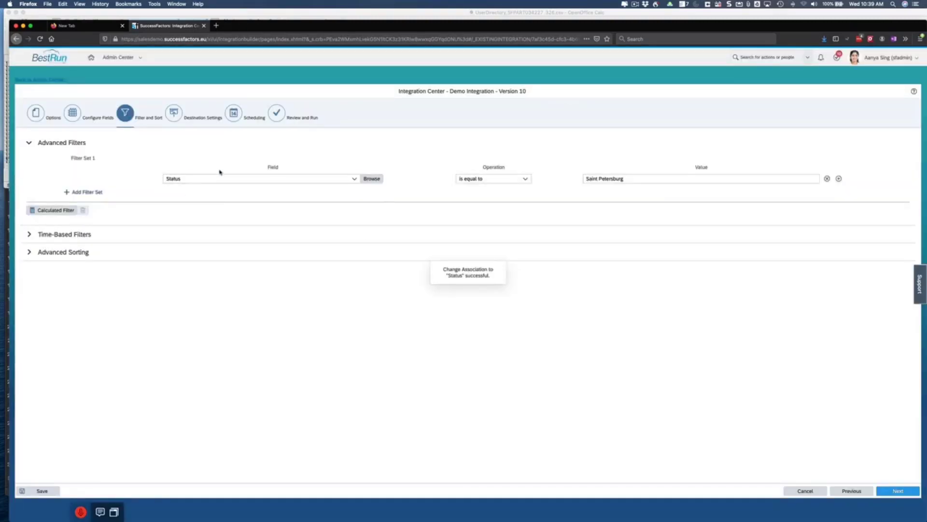
click(526, 178)
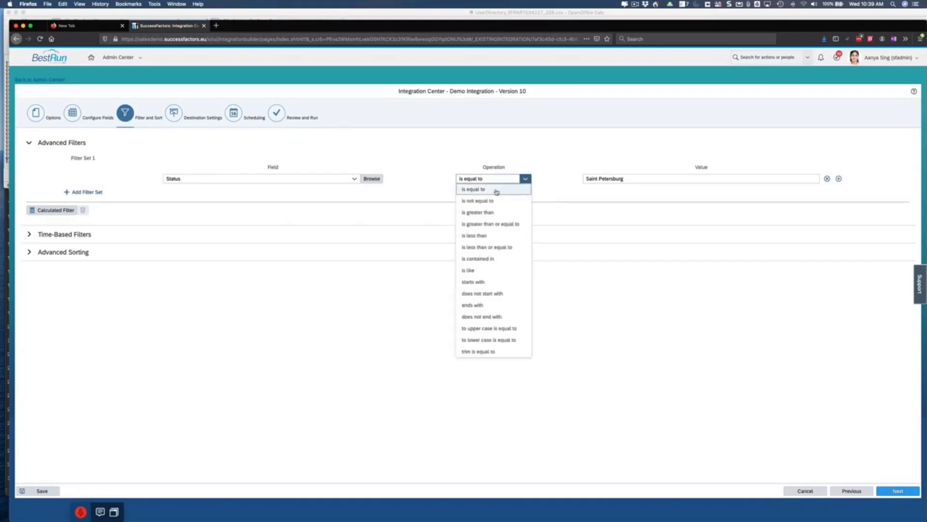
click(493, 260)
drag(648, 178, 581, 176)
text(active)
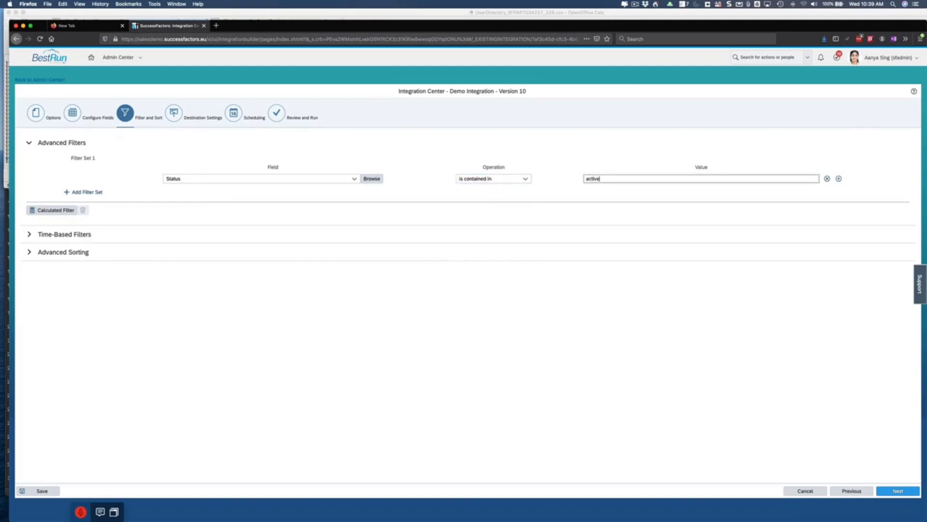
text(,inactive)
click(627, 375)
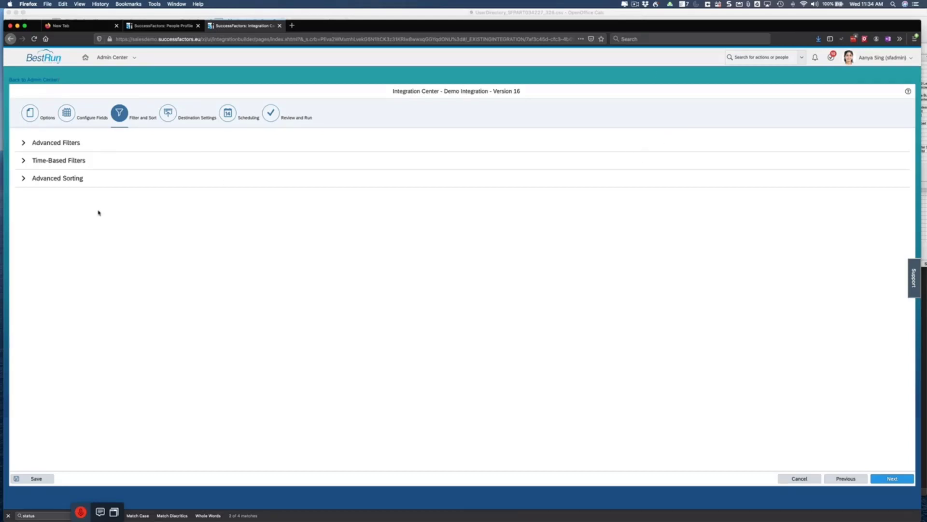
- Set the time-based filter to Modified or Effective Since, using Last Run Time as the date type
click(23, 161)
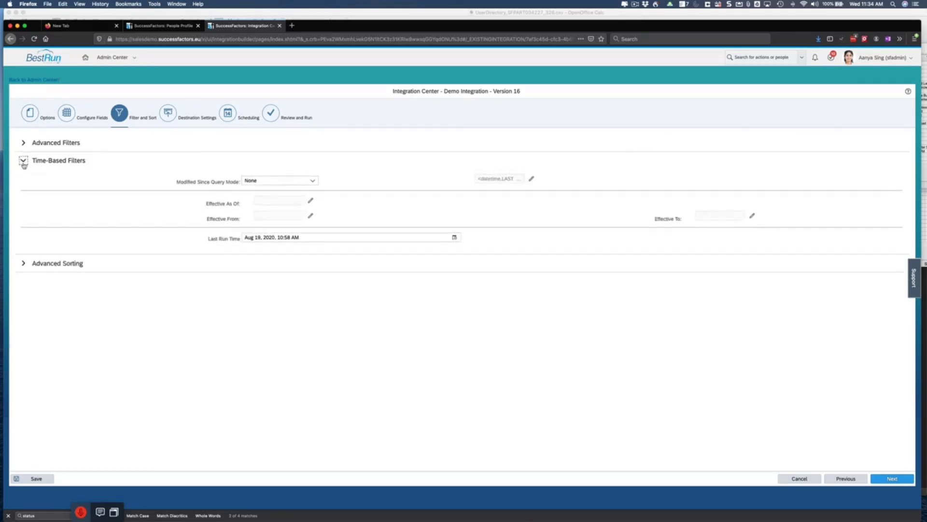
click(312, 180)
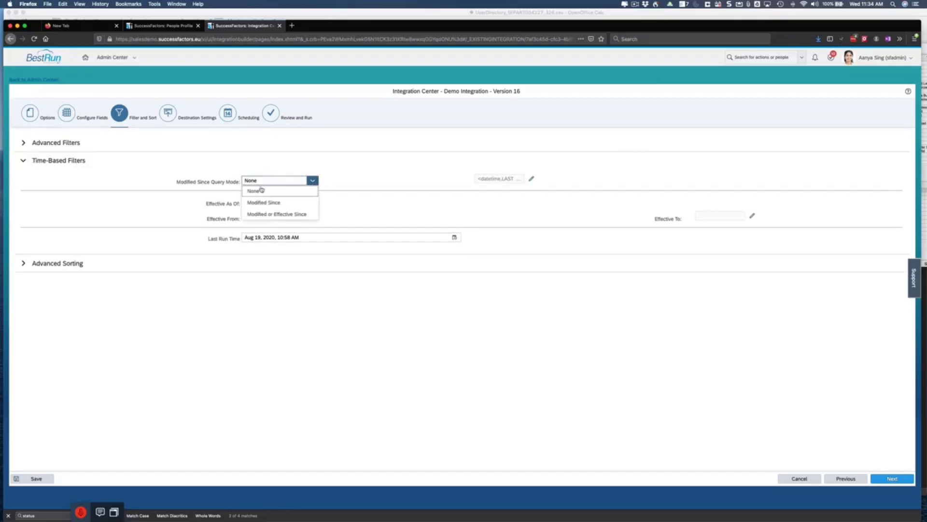
click(264, 217)
click(532, 179)
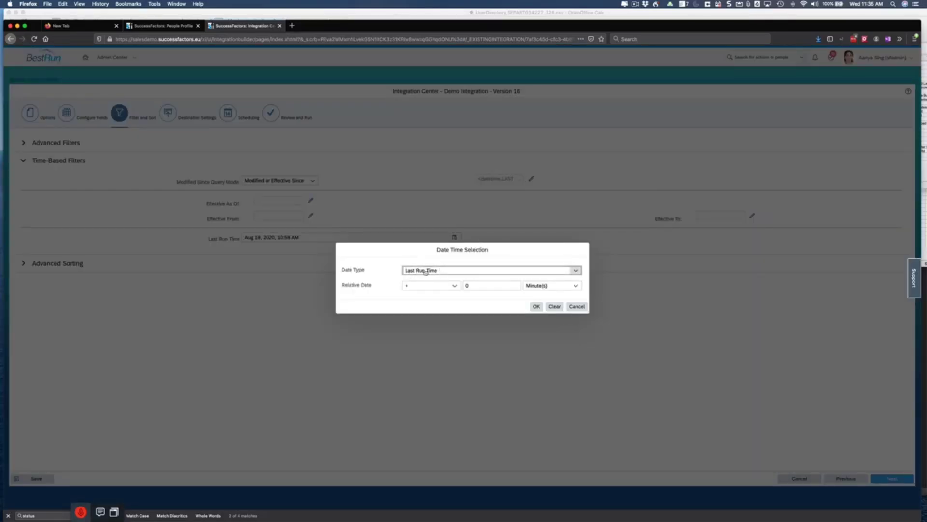
click(576, 270)
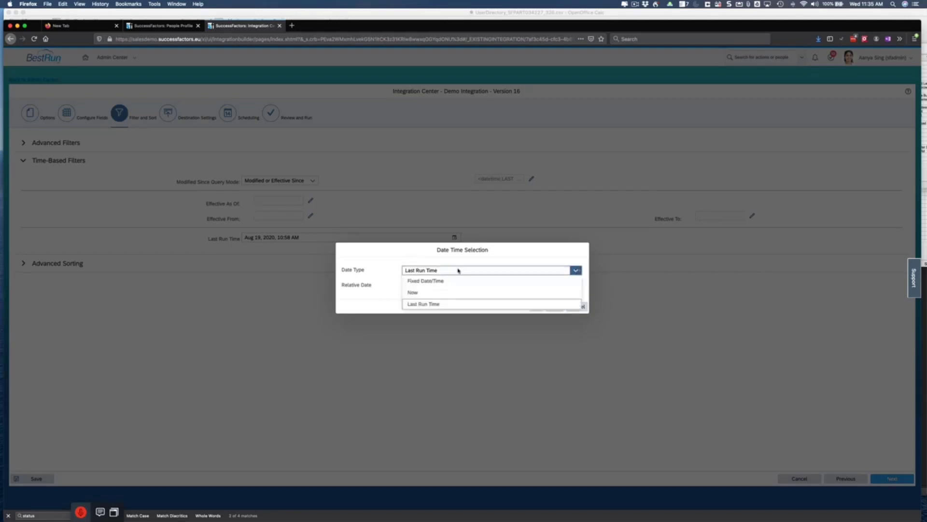
click(369, 310)
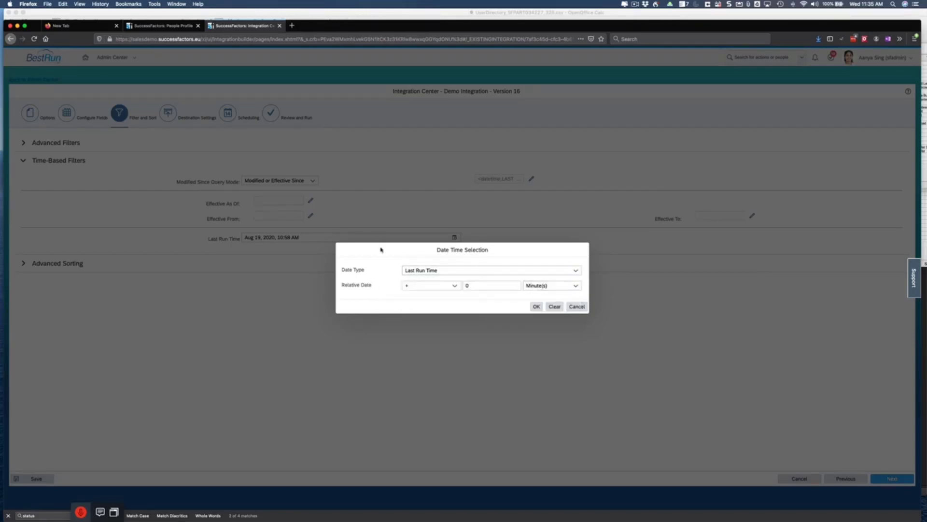
click(536, 307)
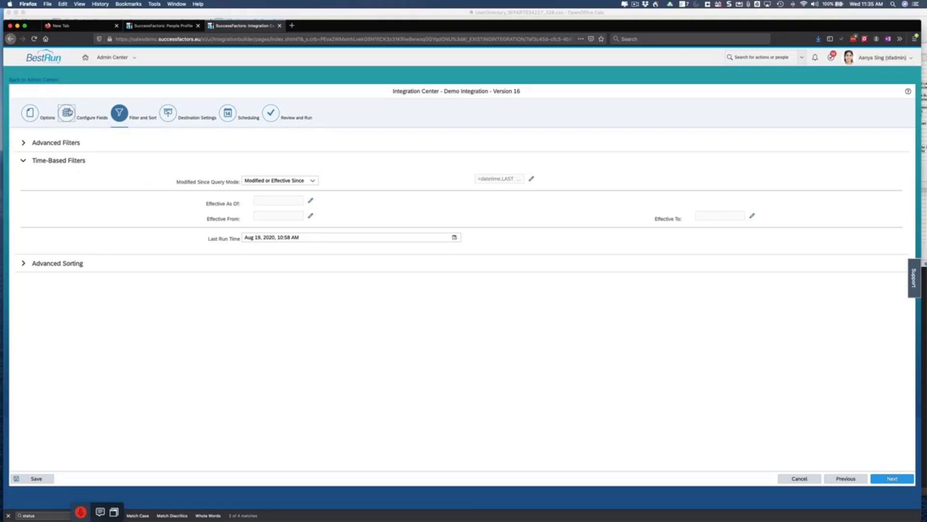
- Return to the Configure Fields step of the integration
click(67, 112)
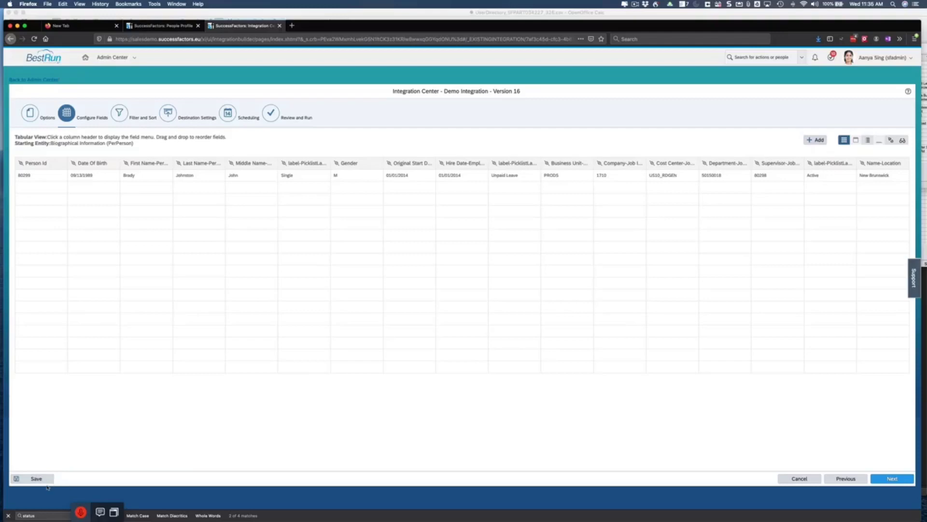
- Save the integration changes with Save and Schedule, producing Version 17
click(33, 478)
click(22, 395)
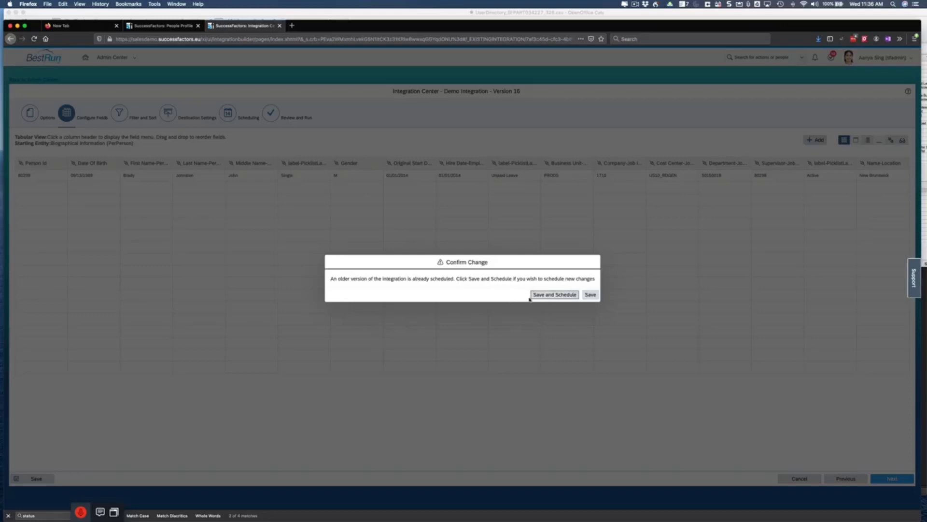
click(556, 295)
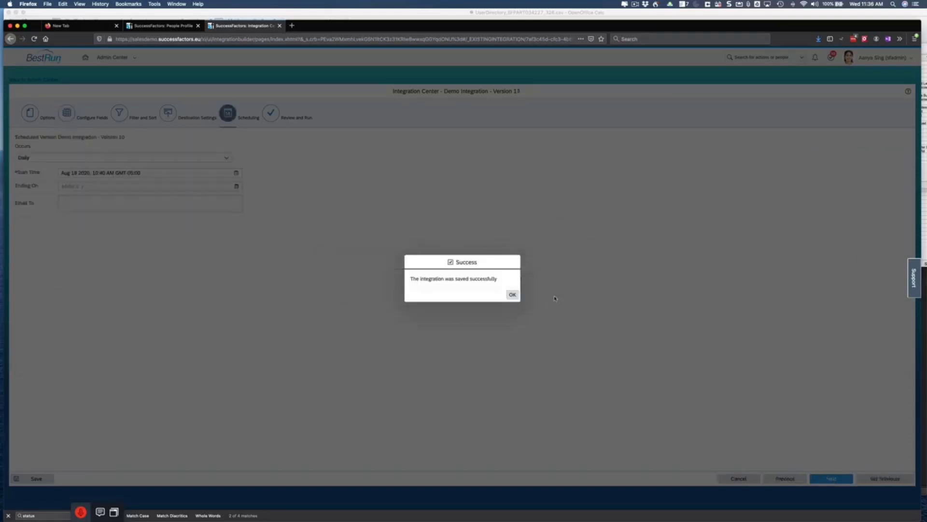
click(512, 294)
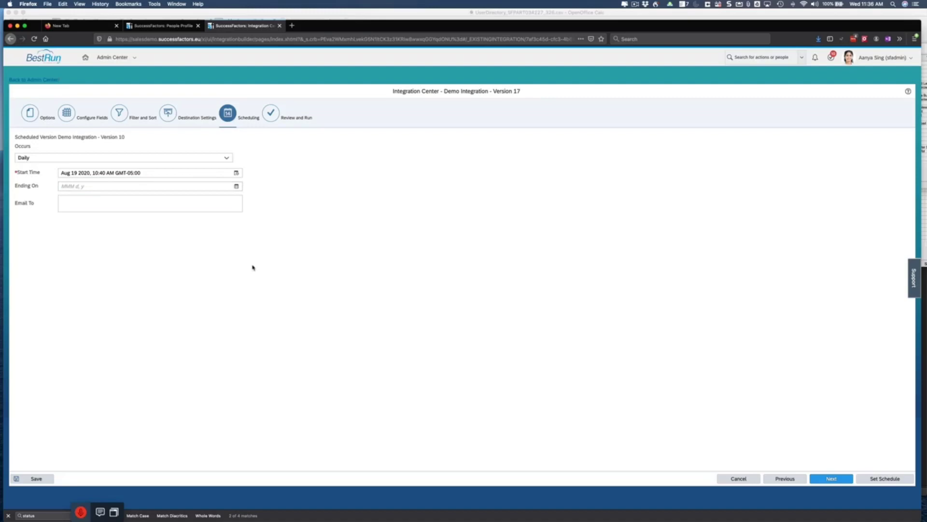
- View the Review and Run summary showing Version 17 as the current version
click(270, 115)
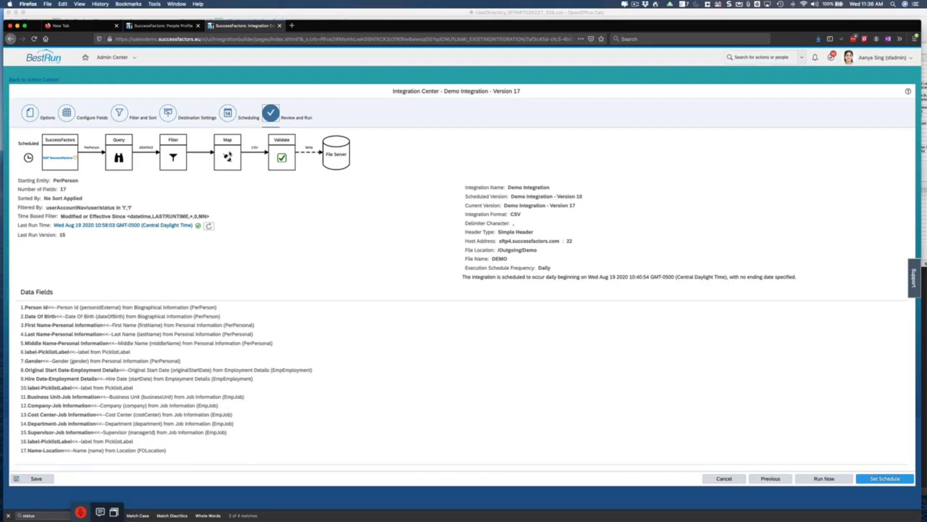
- Set the daily start time to 11:40 AM and apply the schedule to Version 17
click(224, 117)
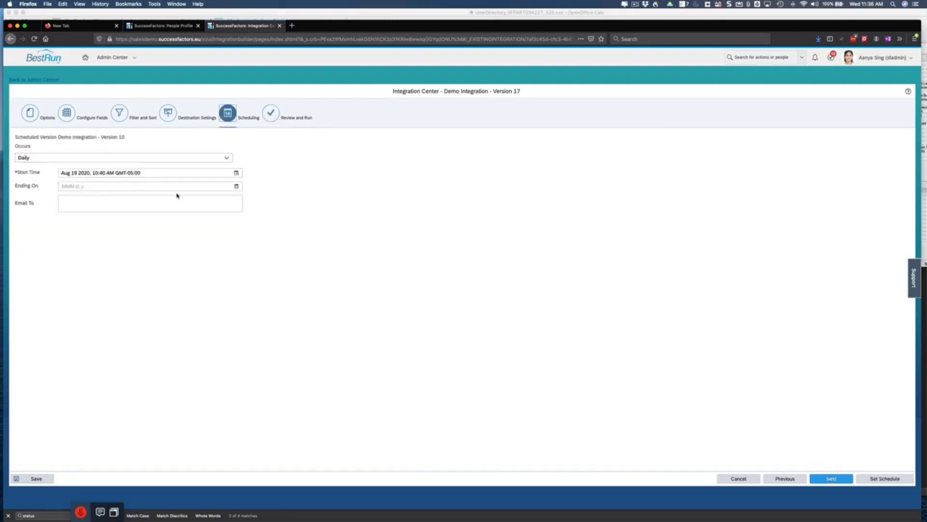
click(236, 173)
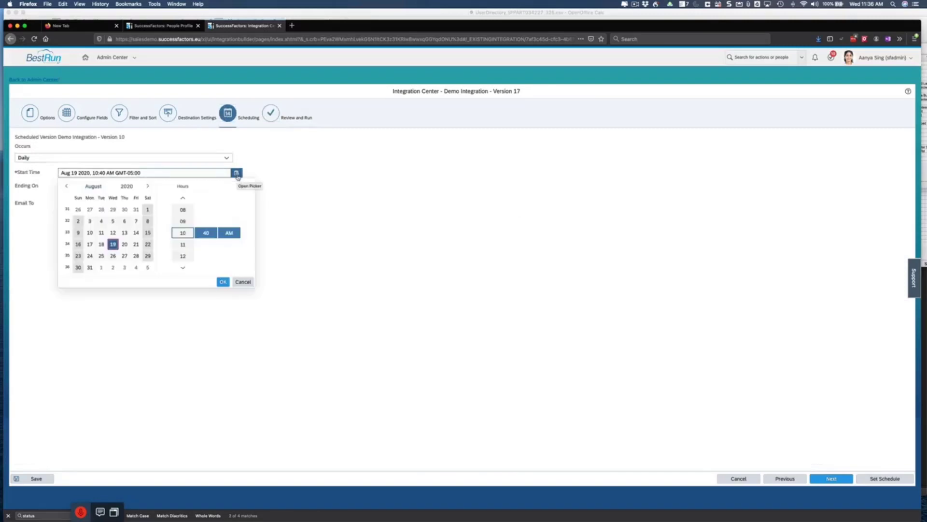
click(184, 245)
click(223, 282)
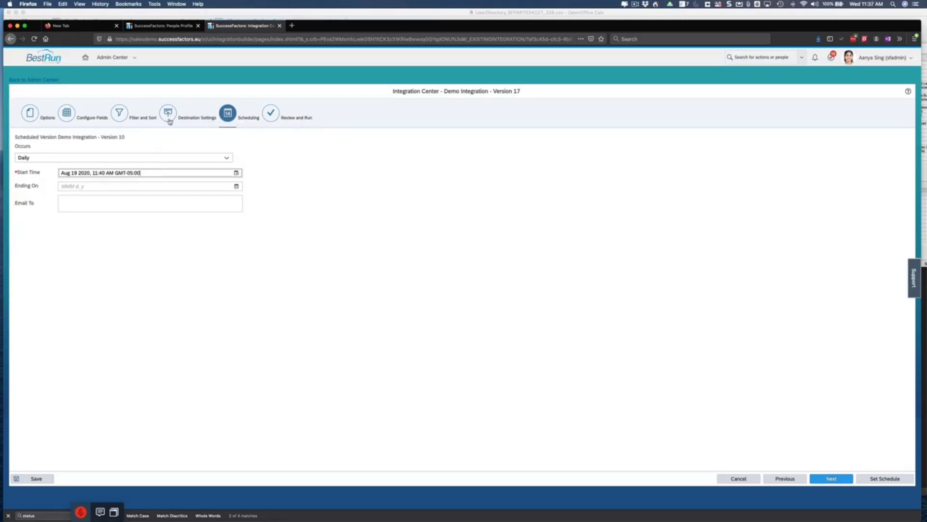
click(883, 479)
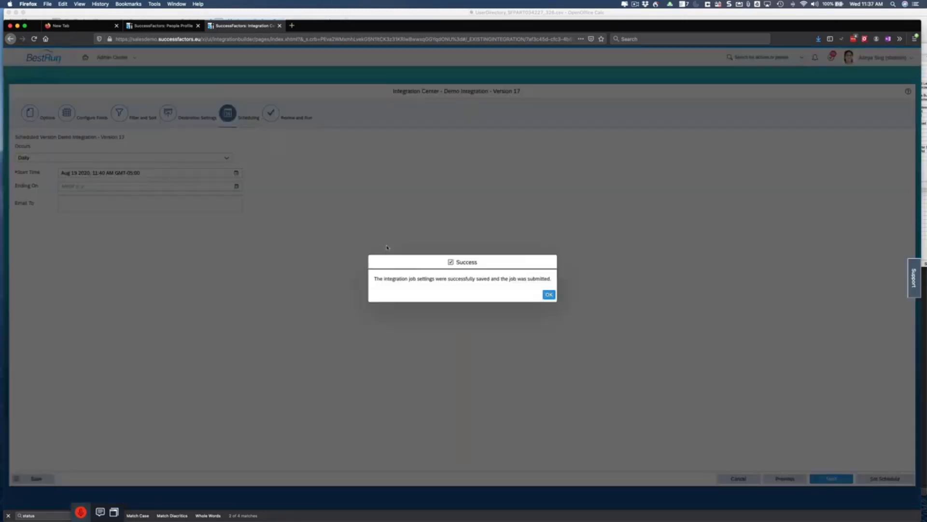
click(546, 295)
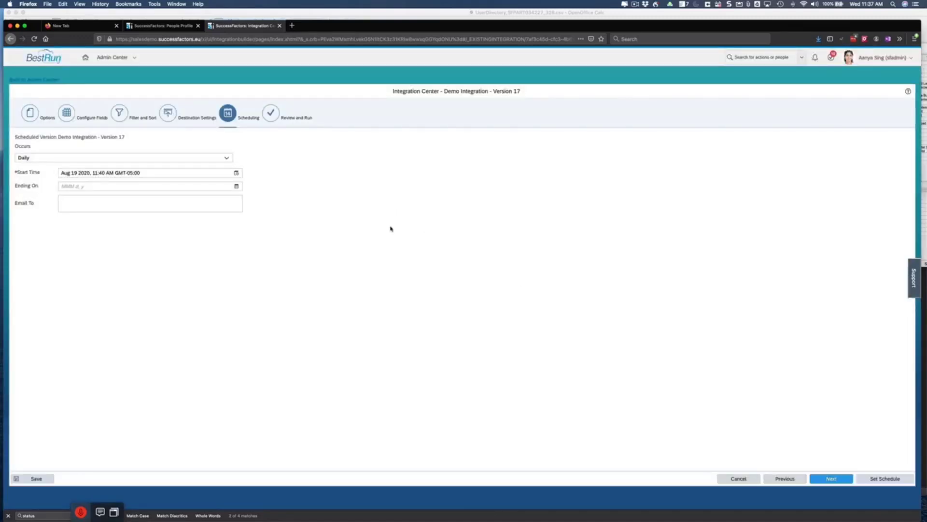
- Show the Review and Run summary listing Version 17 as current and scheduled, running daily
click(832, 479)
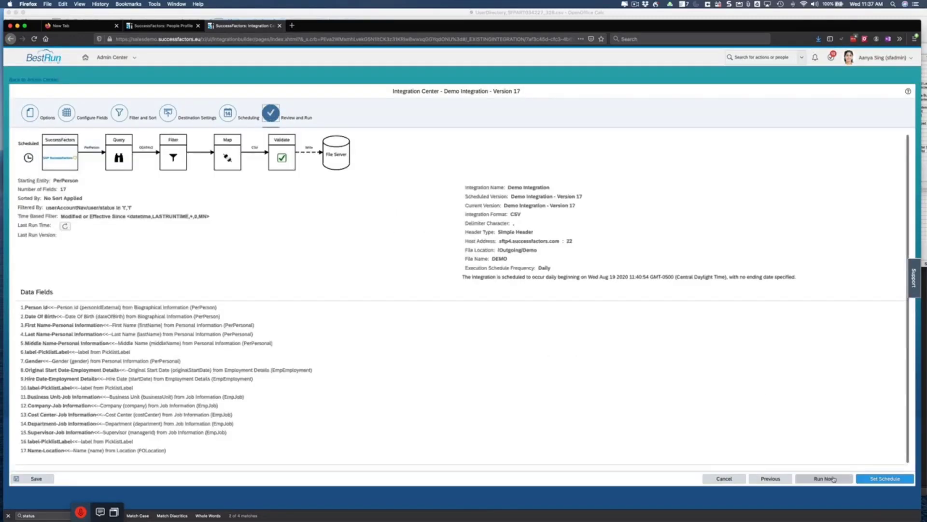